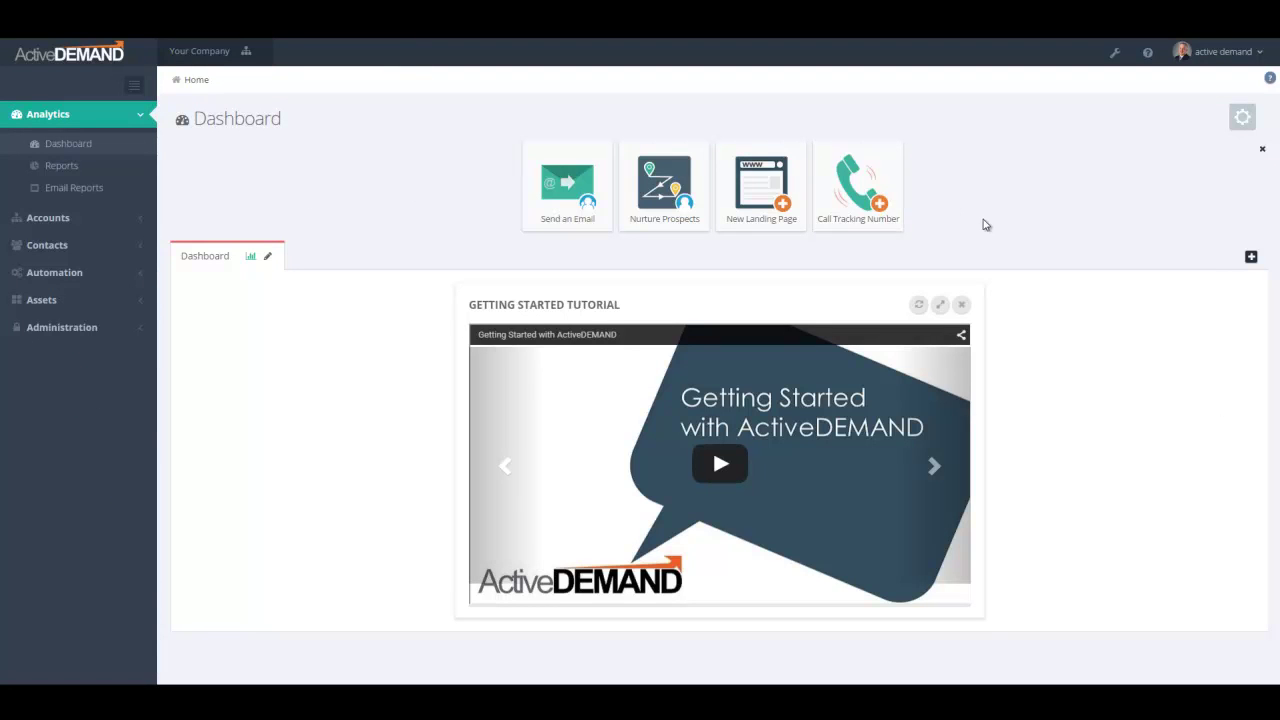
- Open phone call tracking and search for available local United States numbers located in New York to add as a tracked number
{"action": "left_click", "coordinate": [869, 200]}
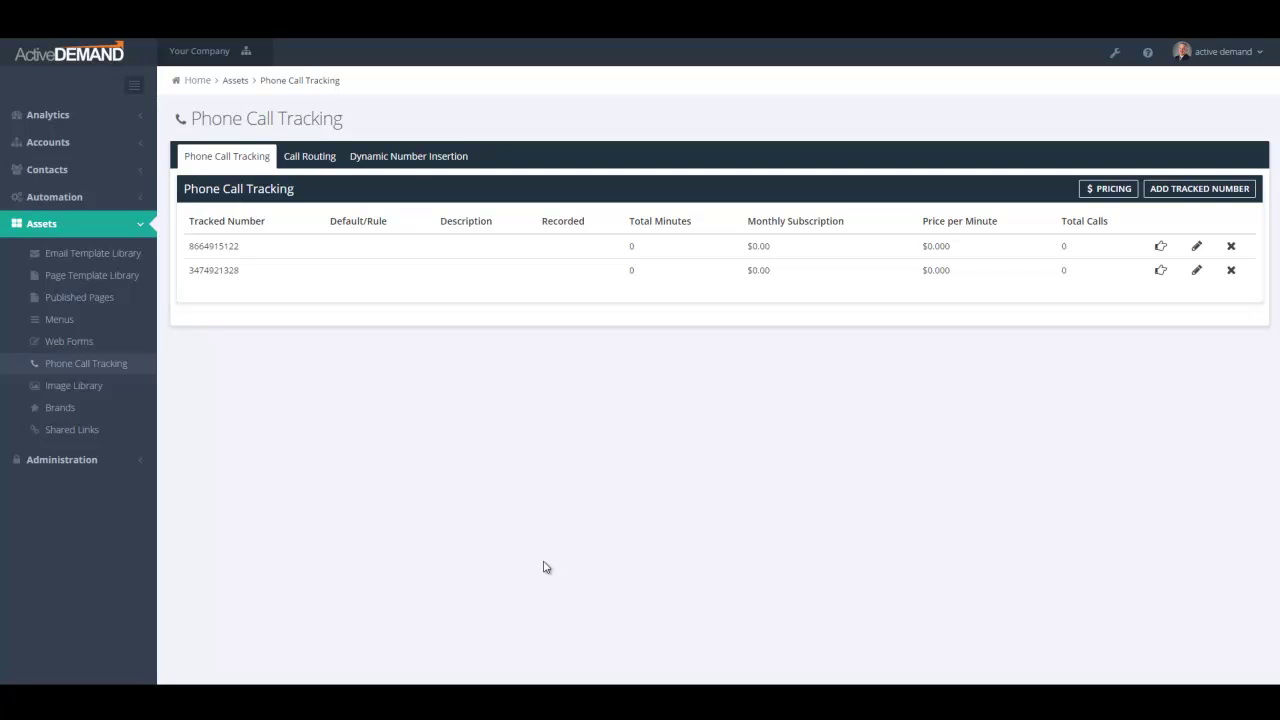
{"action": "left_click", "coordinate": [1168, 197]}
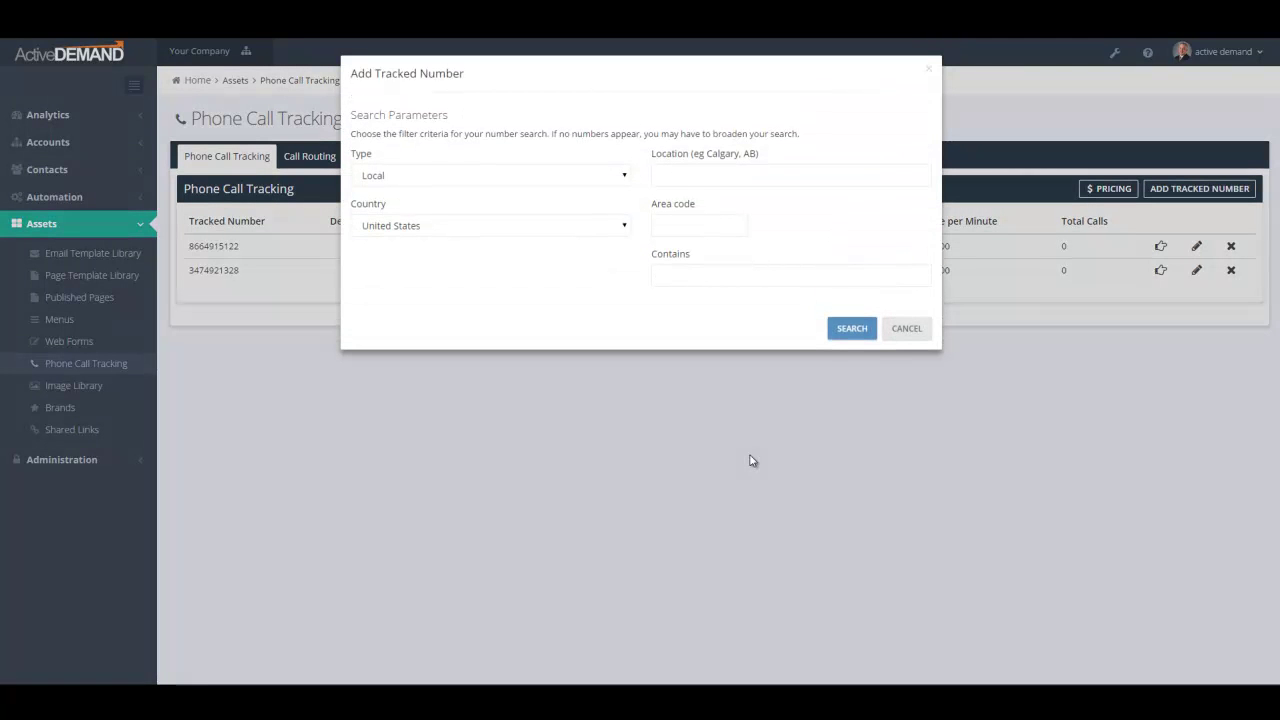
{"action": "left_click", "coordinate": [500, 181]}
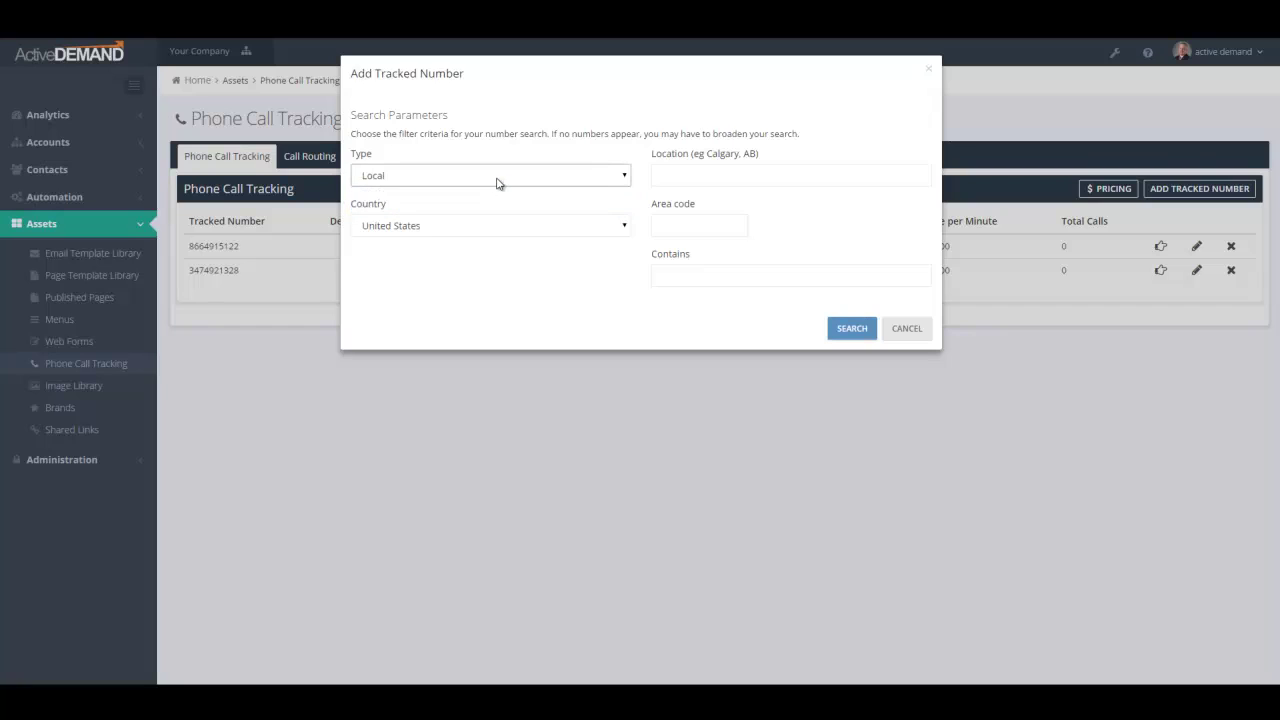
{"action": "left_click", "coordinate": [699, 173]}
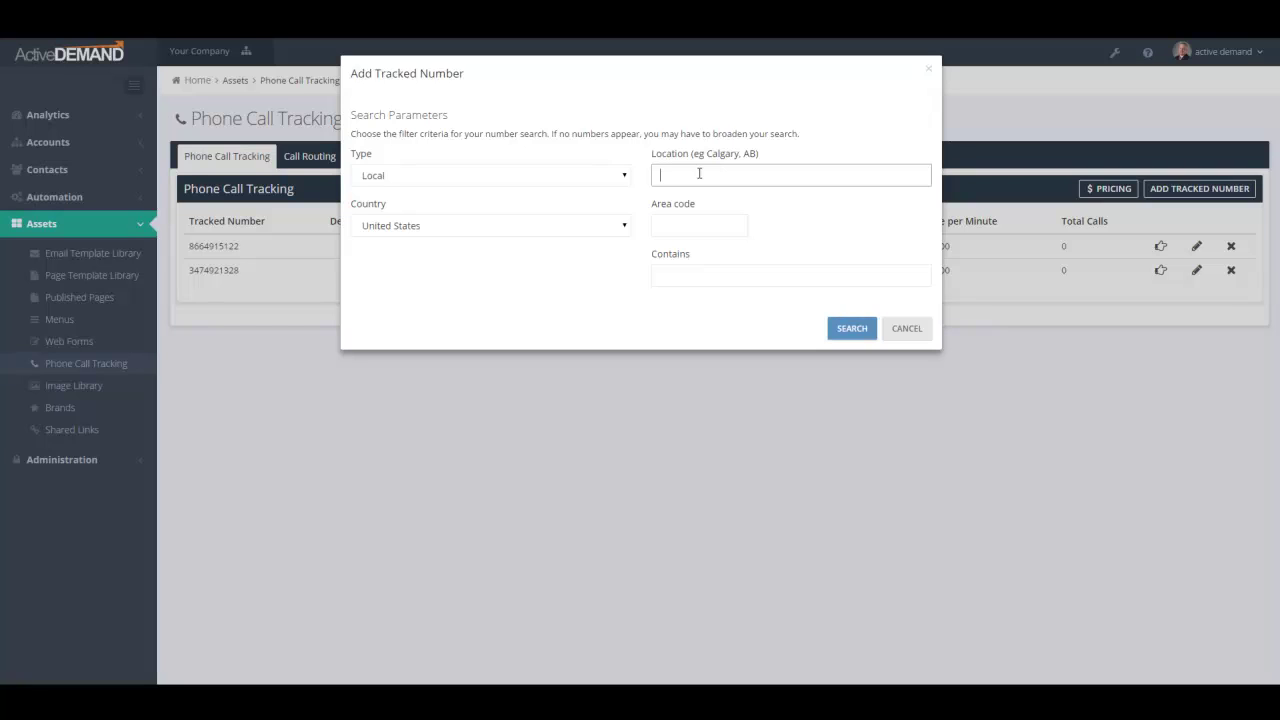
{"action": "type", "text": "New York"}
{"action": "left_click", "coordinate": [852, 328]}
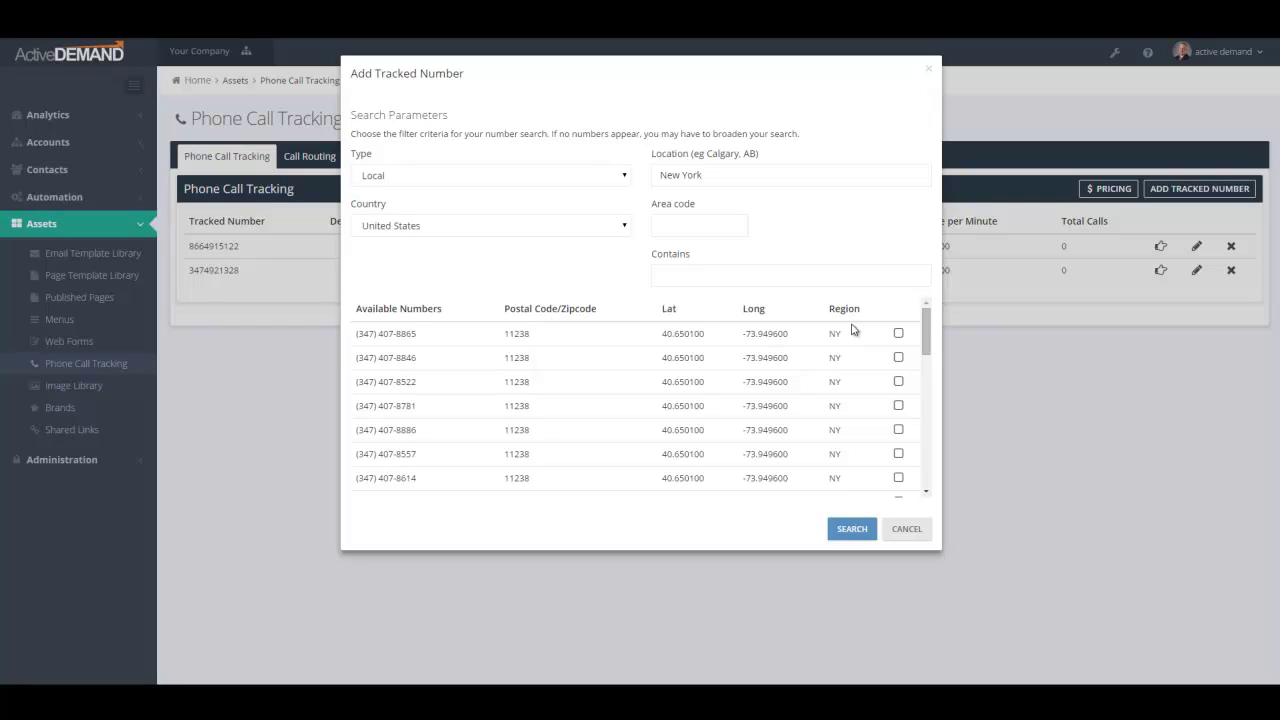
- Select the first available New York number from the search results as the new tracked number
{"action": "left_click", "coordinate": [698, 225]}
{"action": "left_click", "coordinate": [672, 273]}
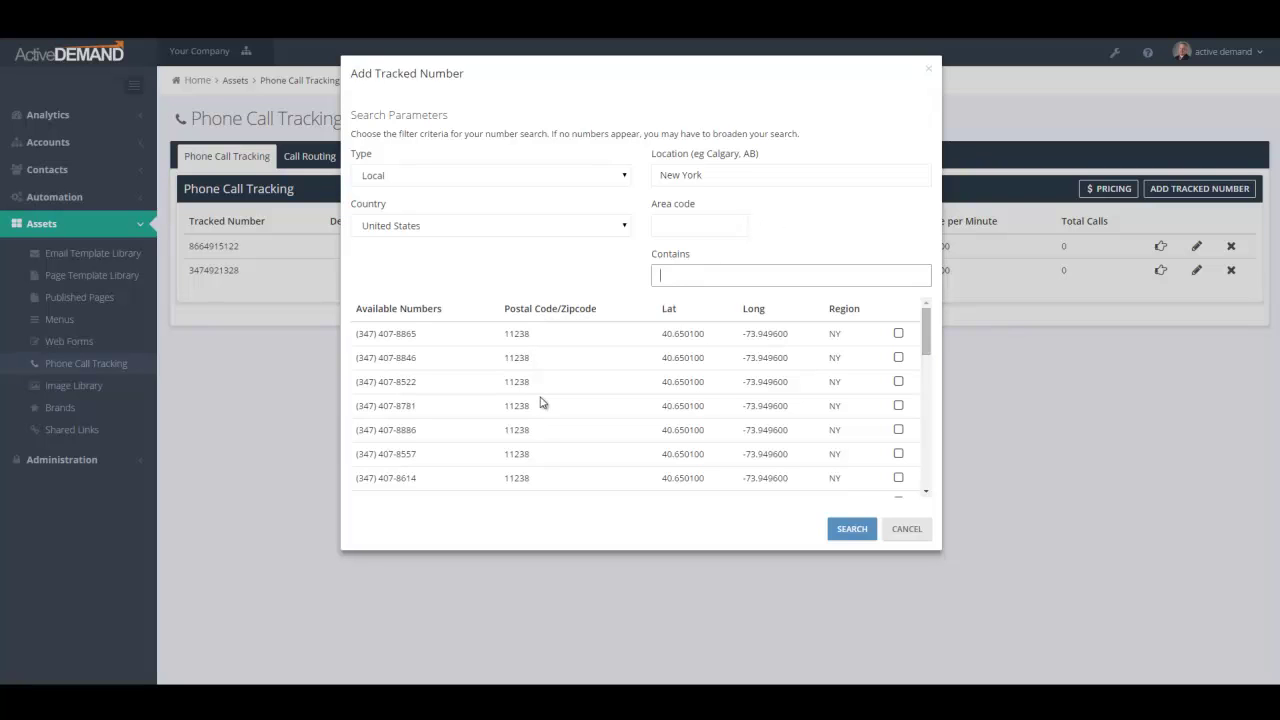
{"action": "mouse_move", "coordinate": [926, 337]}
{"action": "left_mouse_down"}
{"action": "mouse_move", "coordinate": [923, 497]}
{"action": "mouse_move", "coordinate": [923, 366]}
{"action": "mouse_move", "coordinate": [909, 335]}
{"action": "left_mouse_up"}
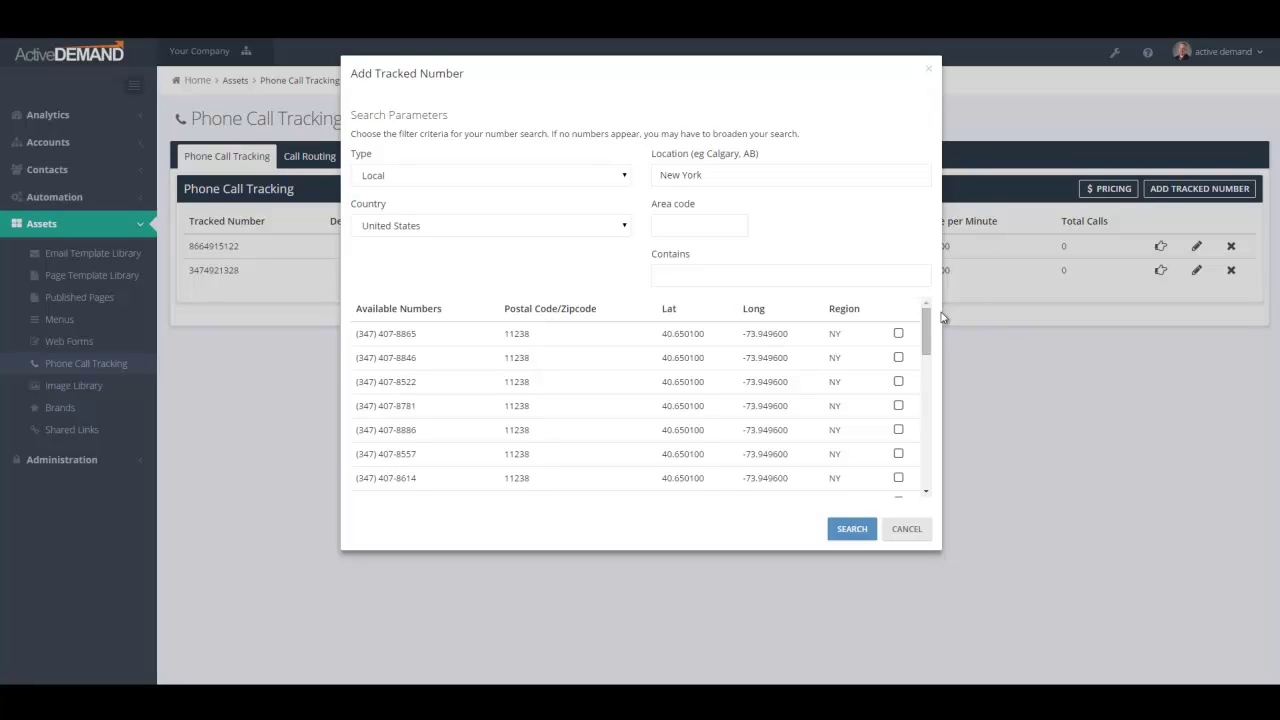
{"action": "left_click", "coordinate": [898, 335]}
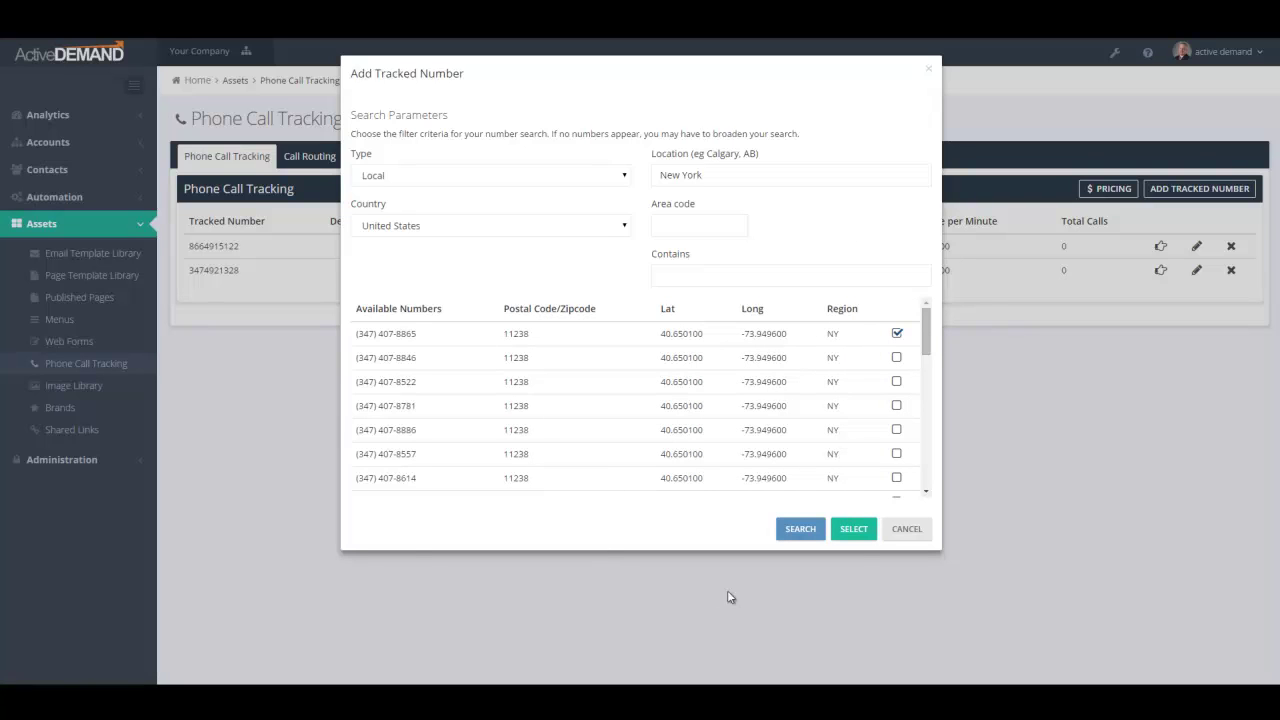
{"action": "left_click", "coordinate": [853, 530]}
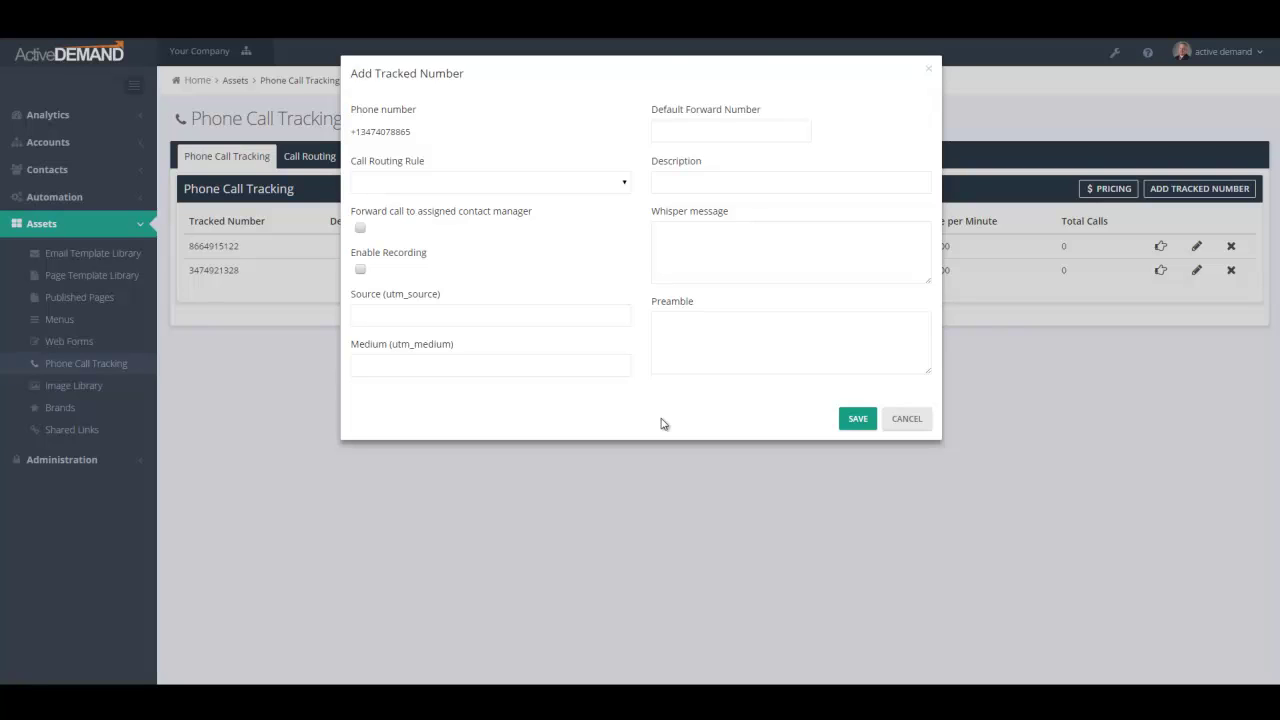
- Examine the new tracked number's forwarding, call routing rule, contact manager, source and medium settings
{"action": "left_click", "coordinate": [683, 128]}
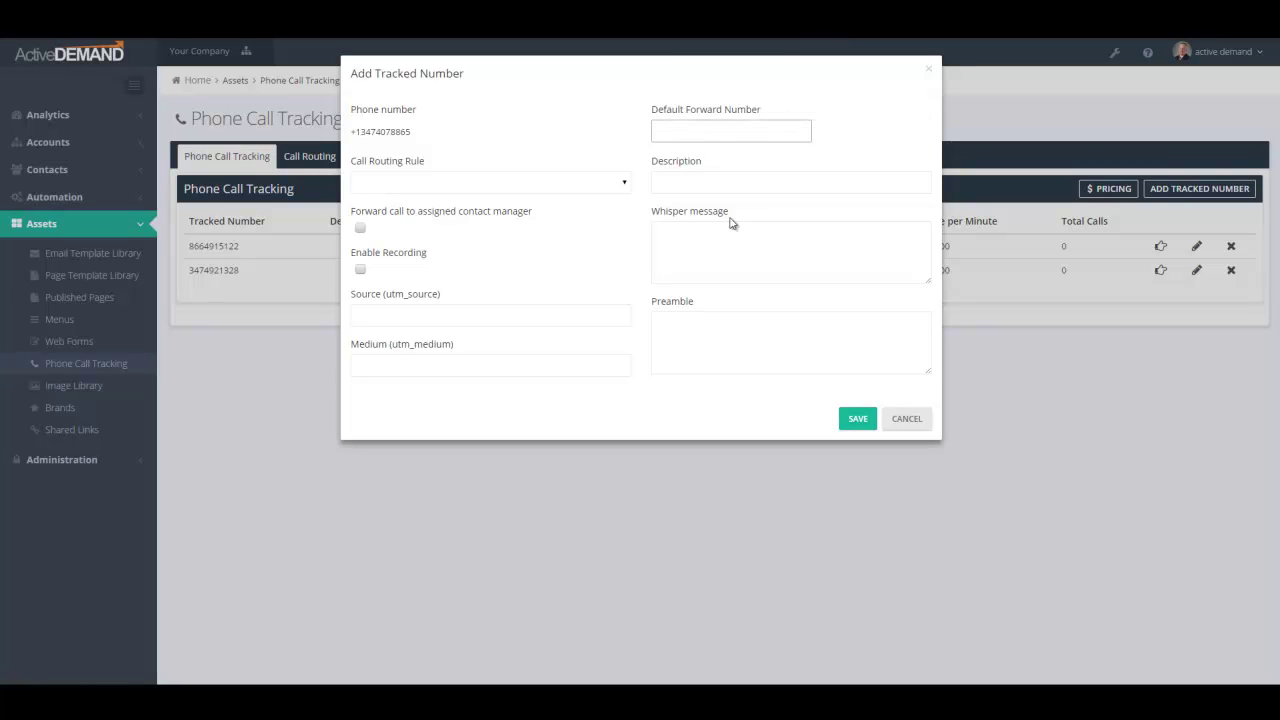
{"action": "left_click_drag", "start_coordinate": [354, 133], "coordinate": [423, 131]}
{"action": "left_click", "coordinate": [674, 130]}
{"action": "left_click", "coordinate": [661, 126]}
{"action": "left_click", "coordinate": [361, 229]}
{"action": "left_click", "coordinate": [683, 133]}
{"action": "left_click", "coordinate": [593, 97]}
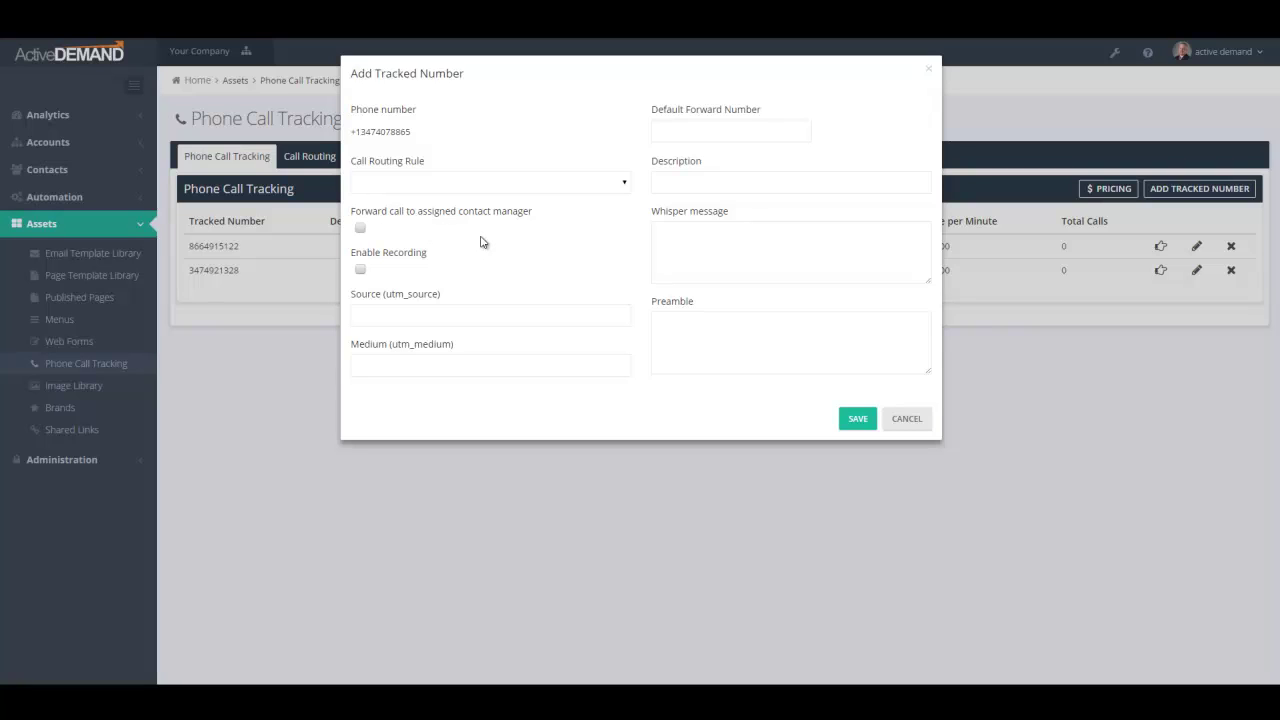
{"action": "left_click", "coordinate": [442, 190]}
{"action": "left_click", "coordinate": [428, 314]}
{"action": "key", "text": "Tab"}
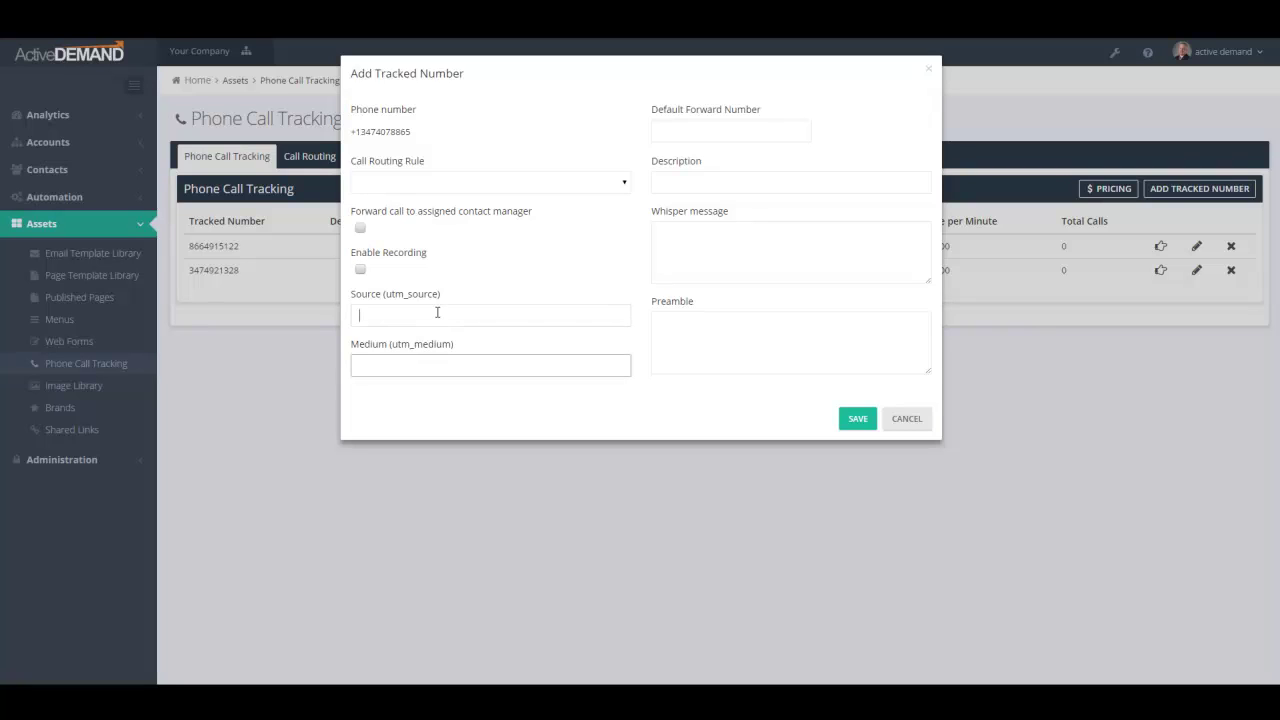
{"action": "left_click", "coordinate": [504, 274]}
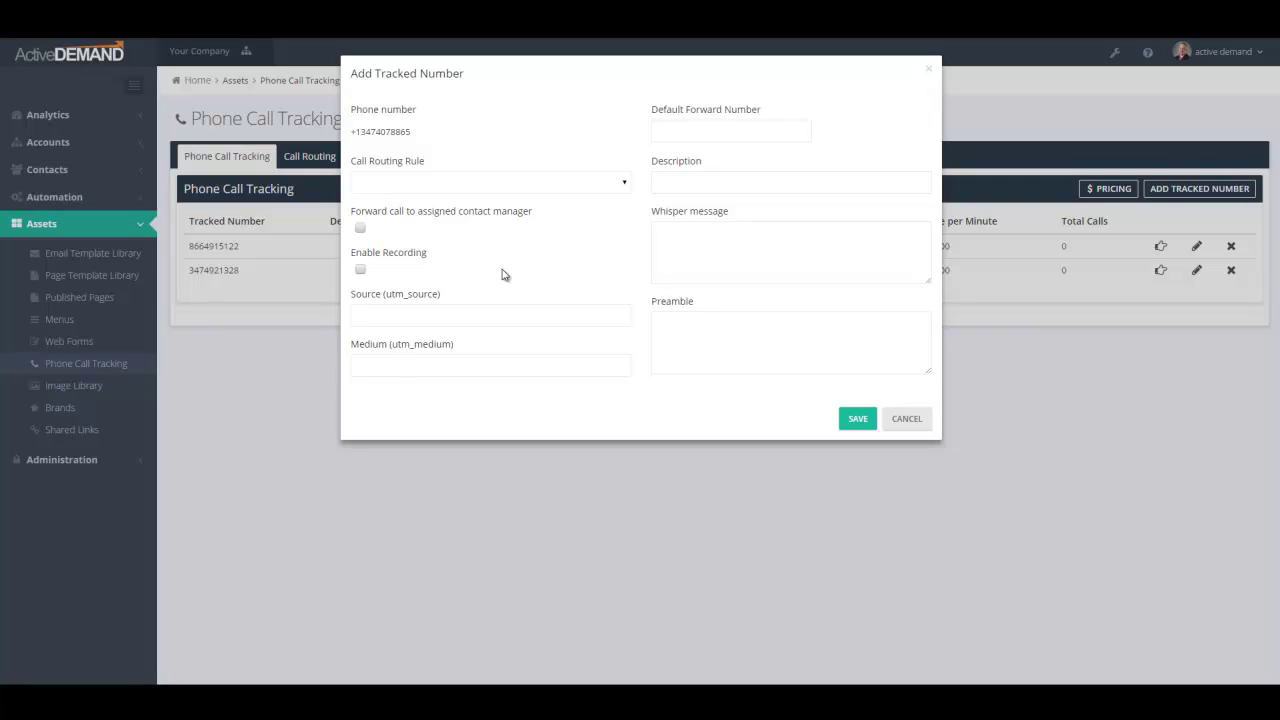
{"action": "left_click", "coordinate": [420, 312]}
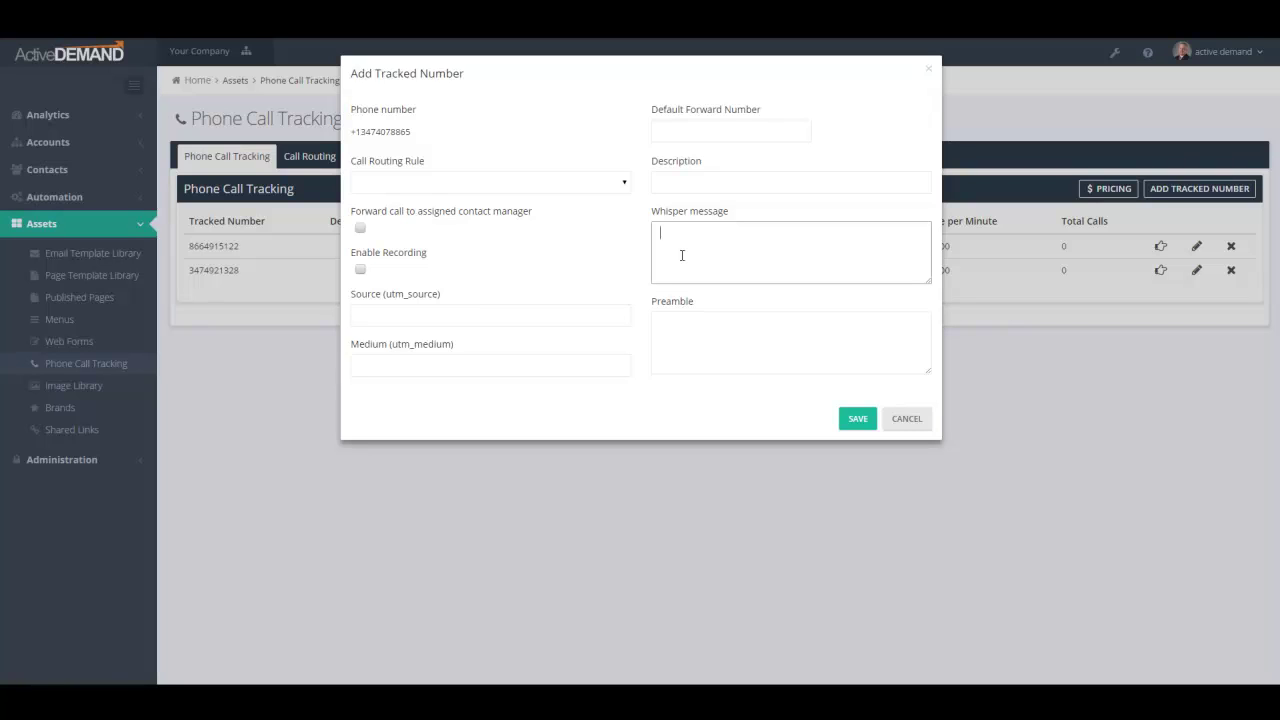
- Enter the whisper message "offline lead" and preamble "This call may be recorded for quality purposes", and cancel adding the tracked number
{"action": "type", "text": "offline lead"}
{"action": "left_click_drag", "start_coordinate": [660, 232], "coordinate": [745, 232]}
{"action": "left_click", "coordinate": [702, 344]}
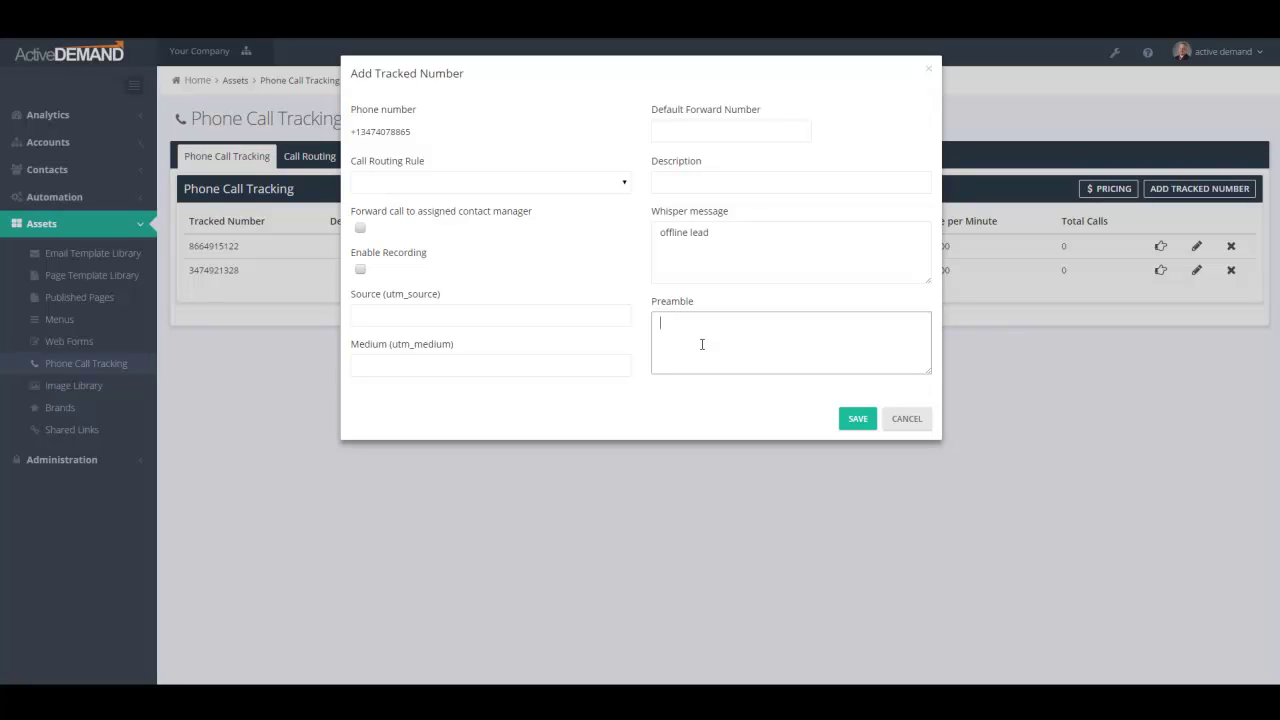
{"action": "type", "text": "This call may be recorded for qualty purposes"}
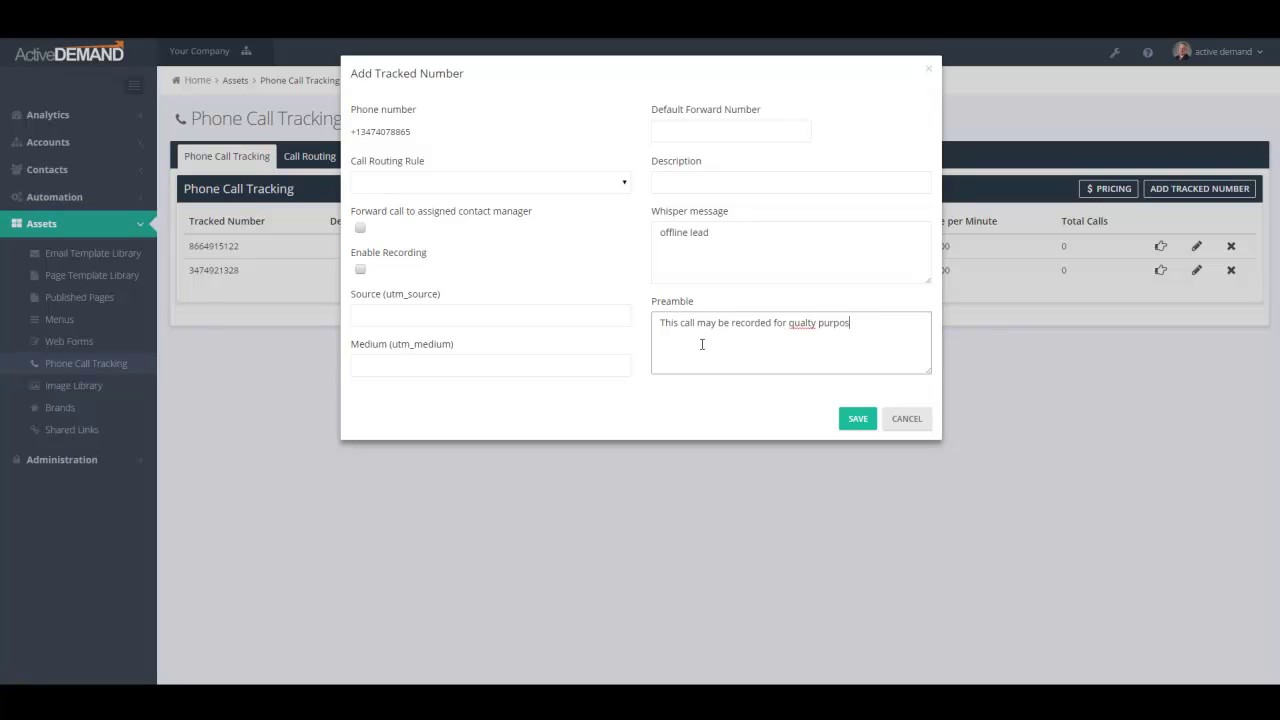
{"action": "right_click", "coordinate": [795, 327]}
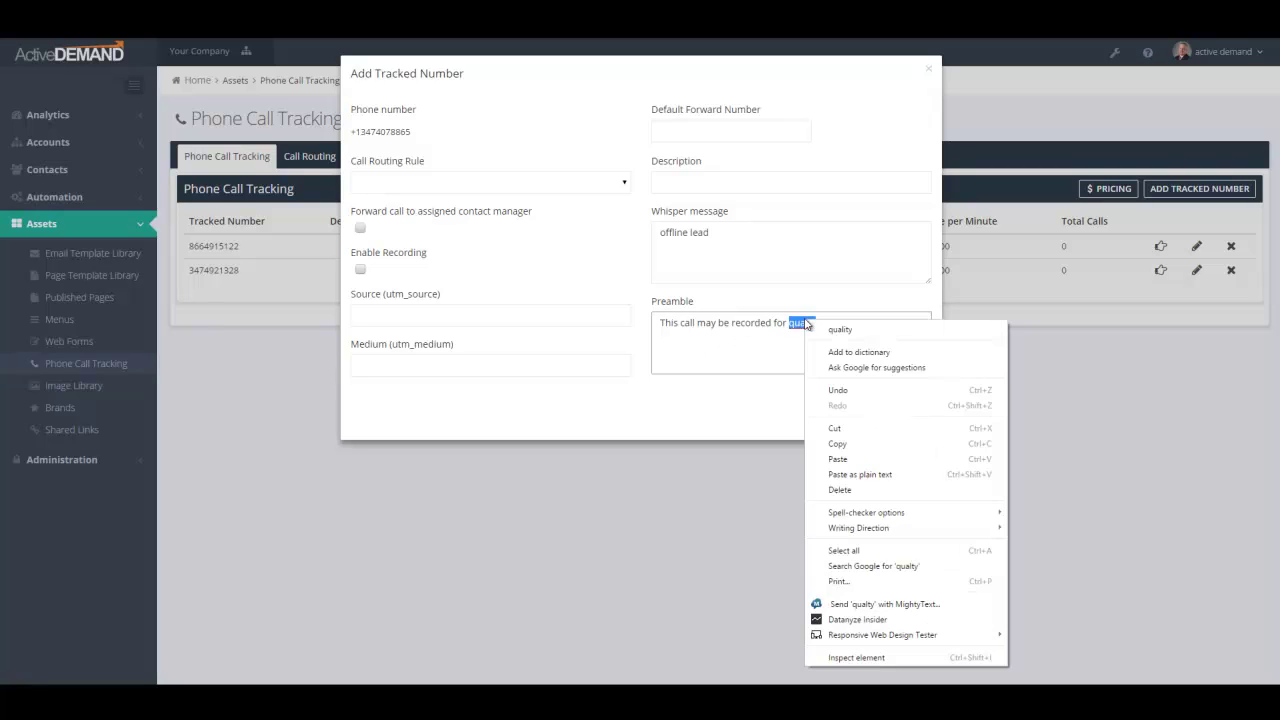
{"action": "left_click", "coordinate": [830, 333]}
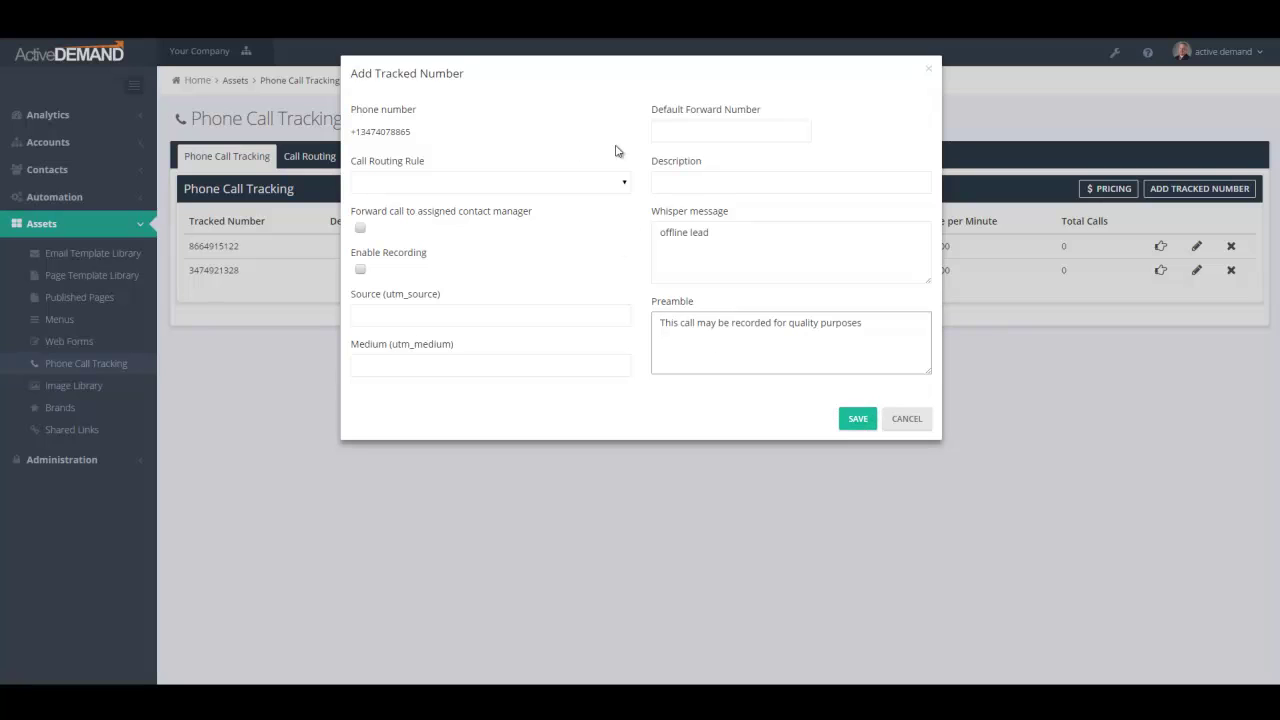
{"action": "left_click", "coordinate": [906, 418]}
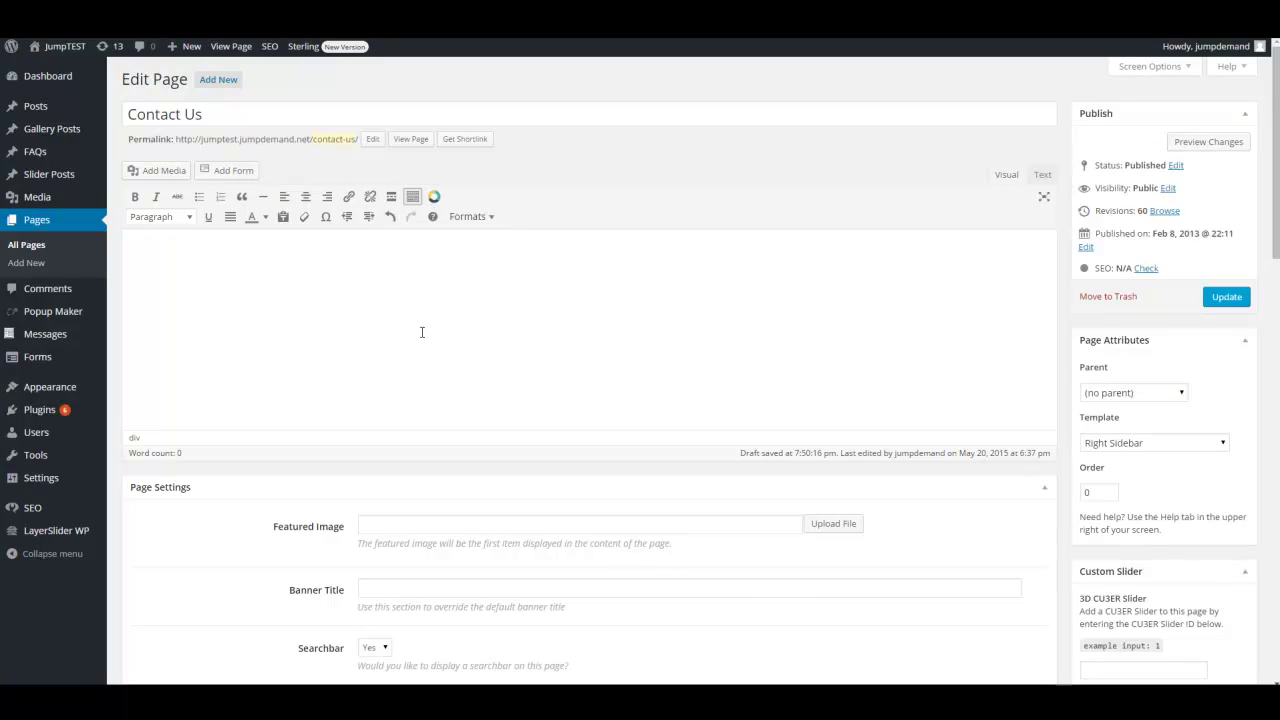
- In the WordPress editor, insert the ActiveDEMAND click-to-call shortcode for the first listed number into the Contact Us page
{"action": "left_click", "coordinate": [434, 196]}
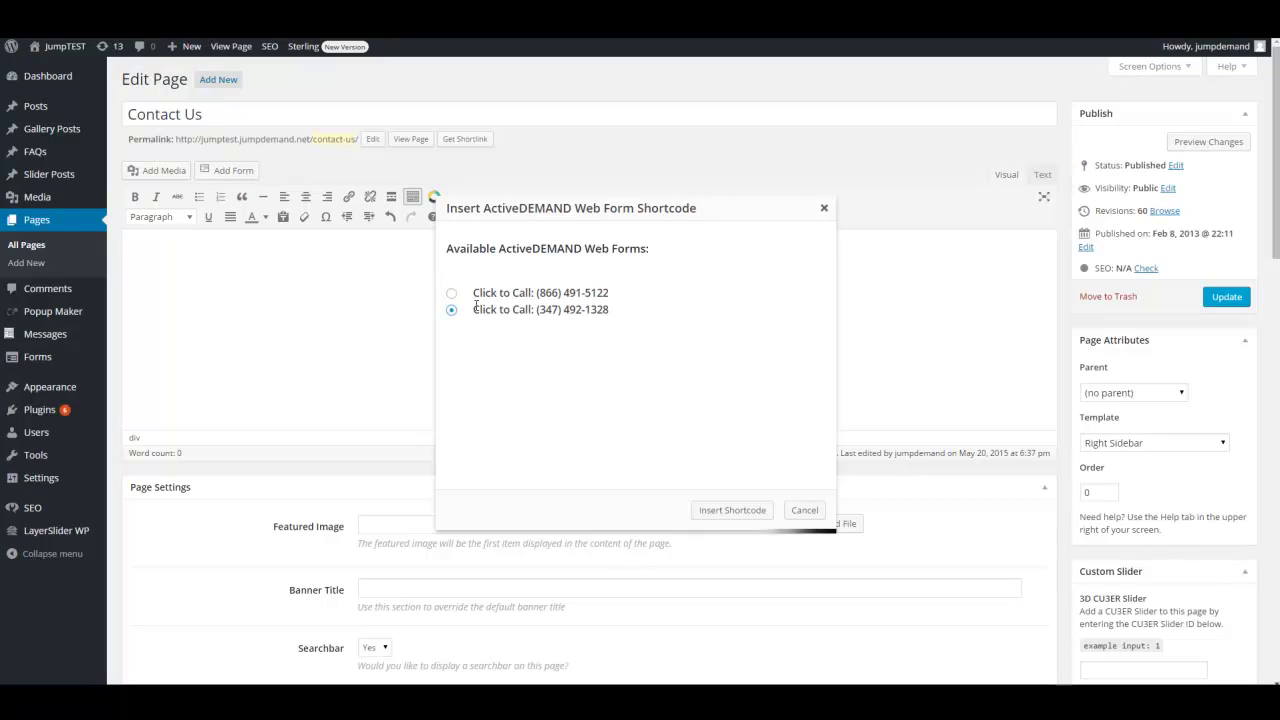
{"action": "left_click", "coordinate": [451, 293]}
{"action": "left_click", "coordinate": [728, 508]}
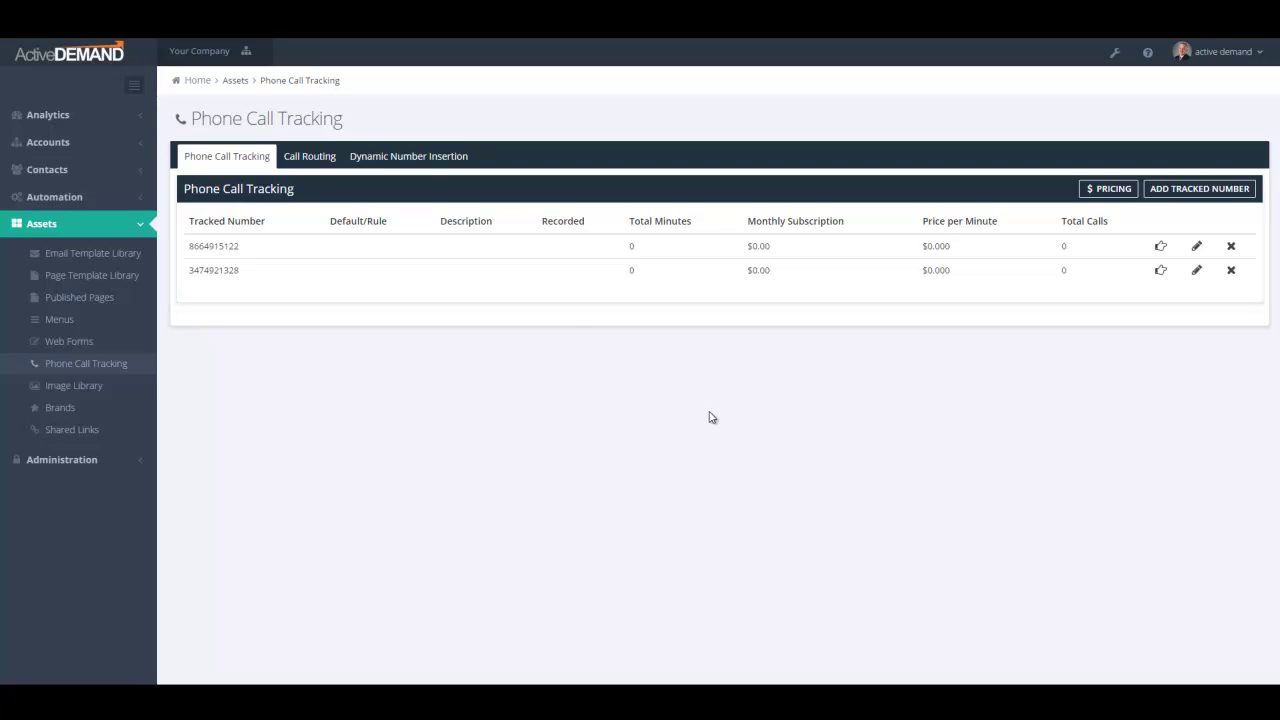
- In ActiveDEMAND's call routing, create a rule named "Offline Calls" and add a first scenario to it
{"action": "left_click", "coordinate": [309, 159]}
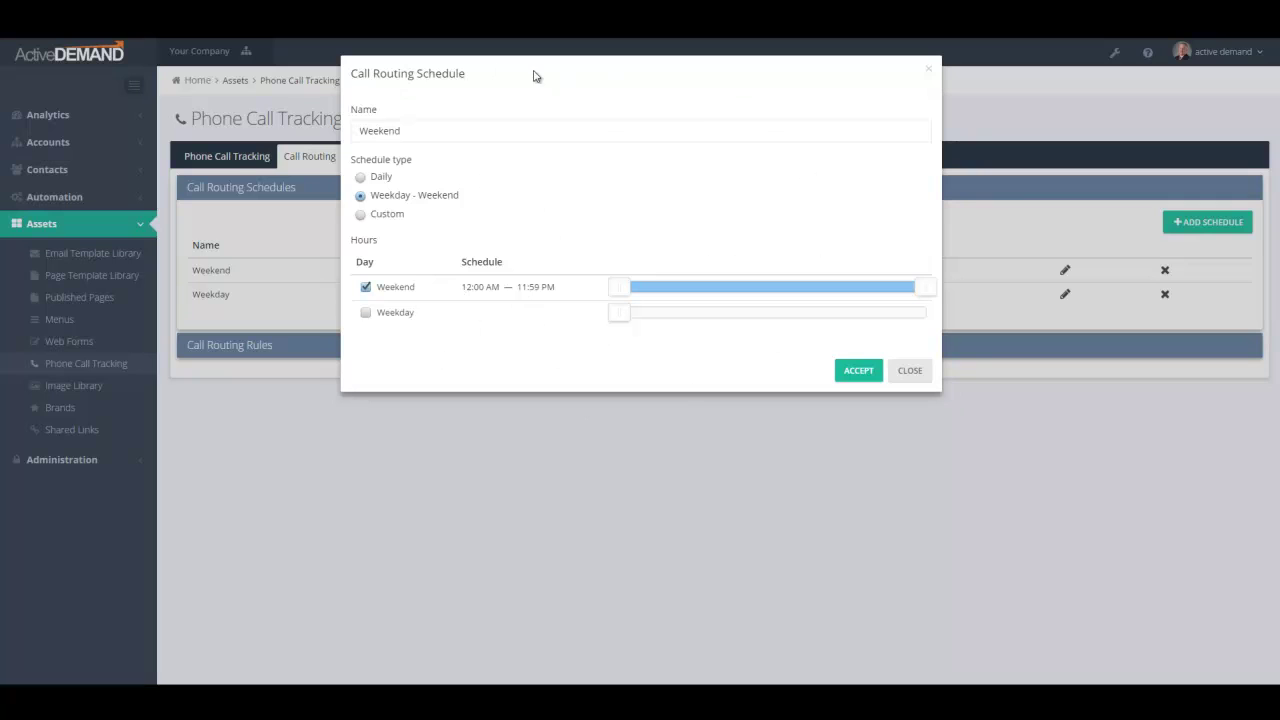
{"action": "left_click", "coordinate": [918, 371]}
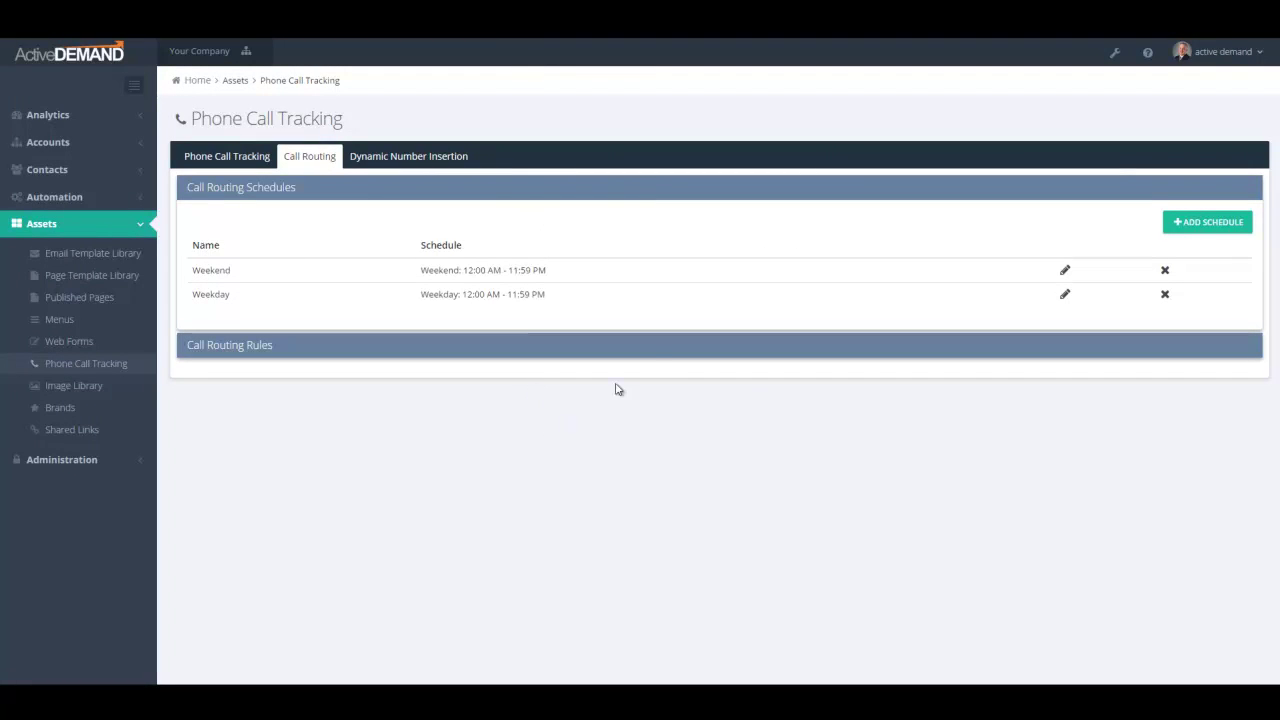
{"action": "left_click", "coordinate": [657, 347]}
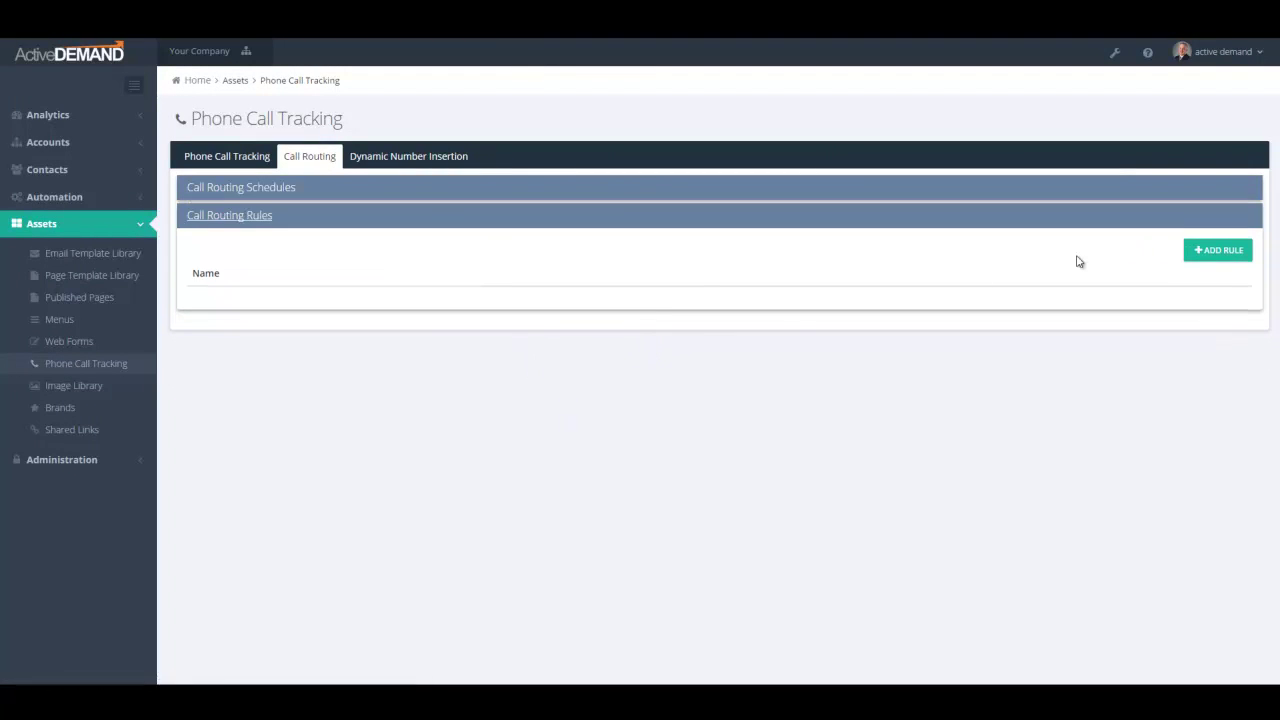
{"action": "left_click", "coordinate": [1206, 262]}
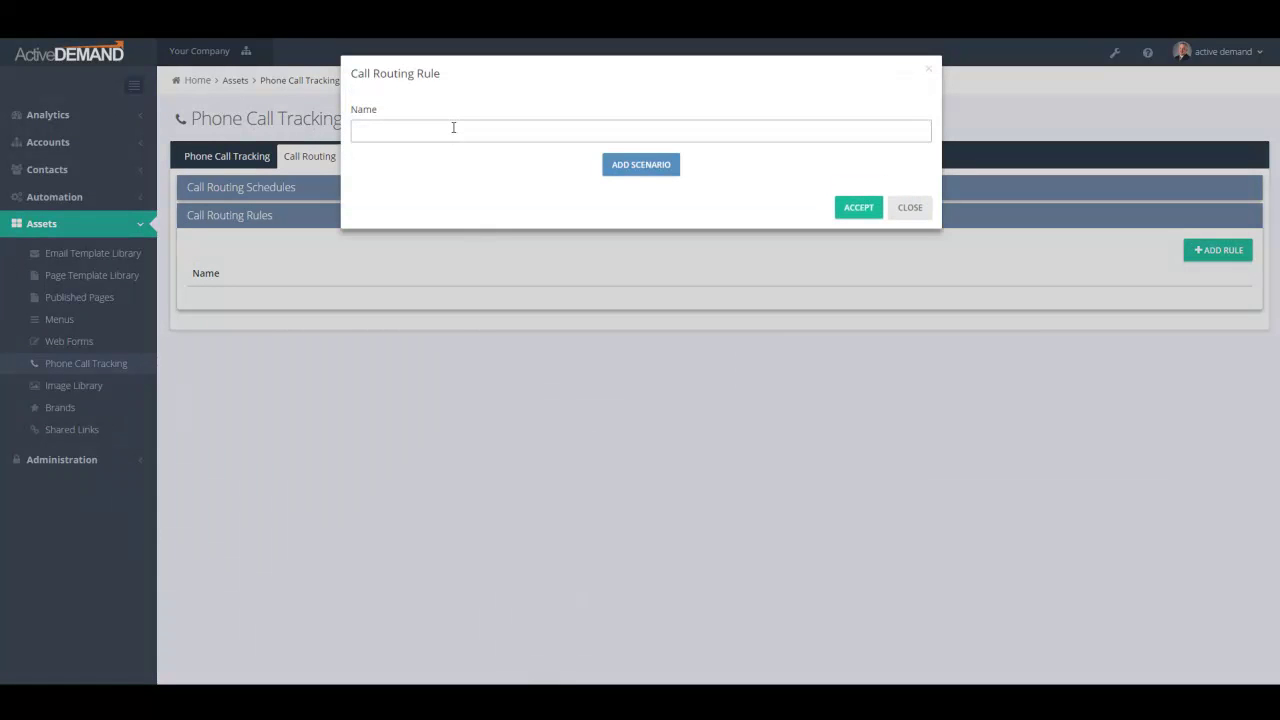
{"action": "type", "text": "Offline Calls"}
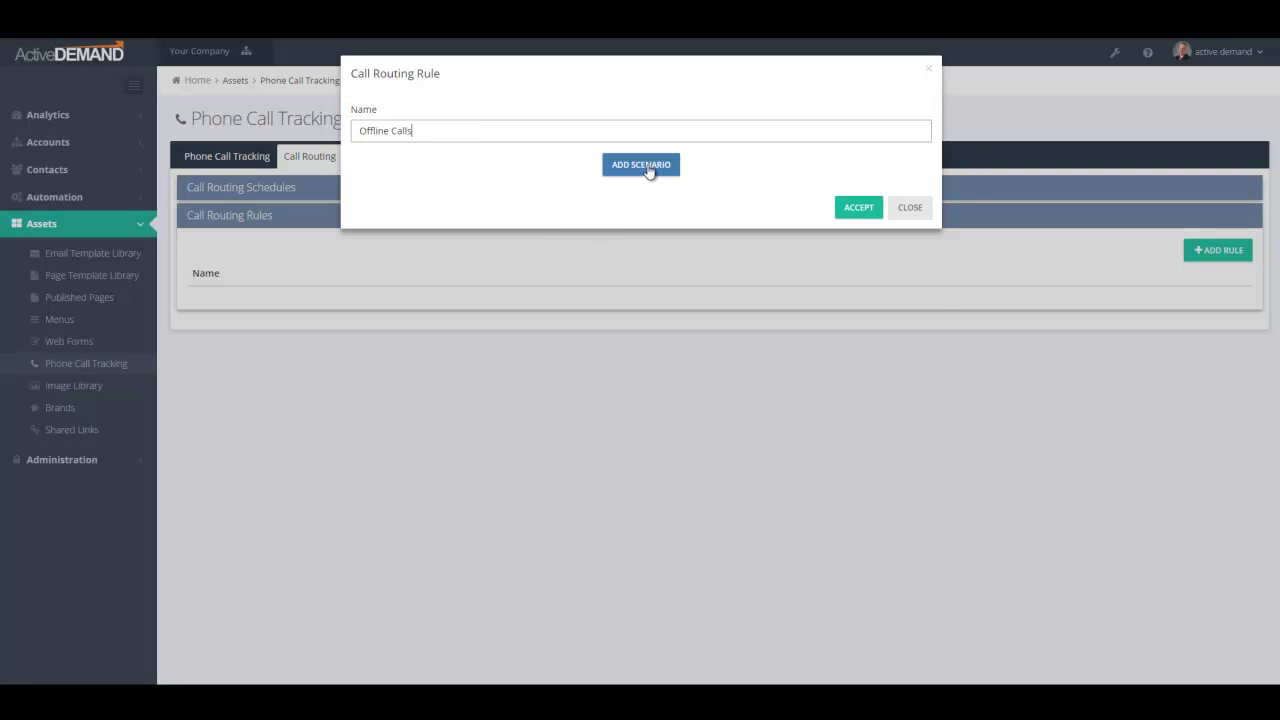
{"action": "left_click", "coordinate": [645, 166]}
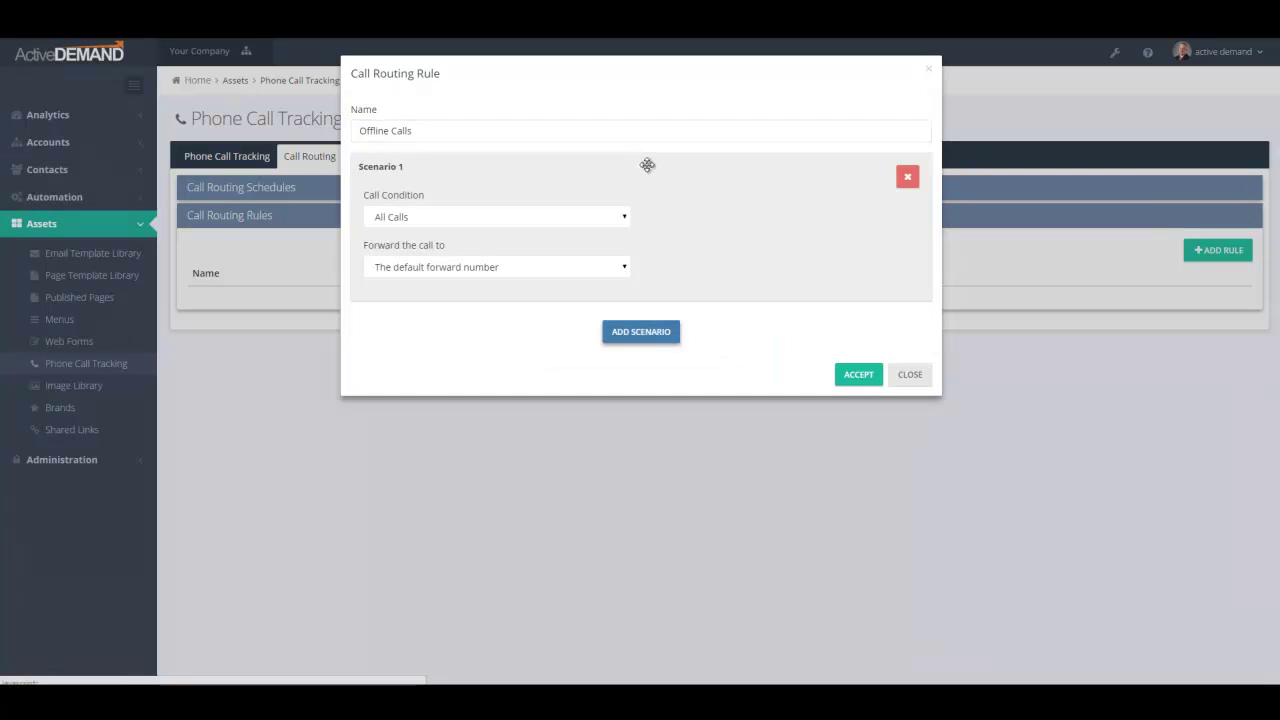
- Set Scenario 1 to "If a call is received during" Weekend, forwarding to "These numbers (connect to who answers first)"
{"action": "left_click", "coordinate": [432, 221]}
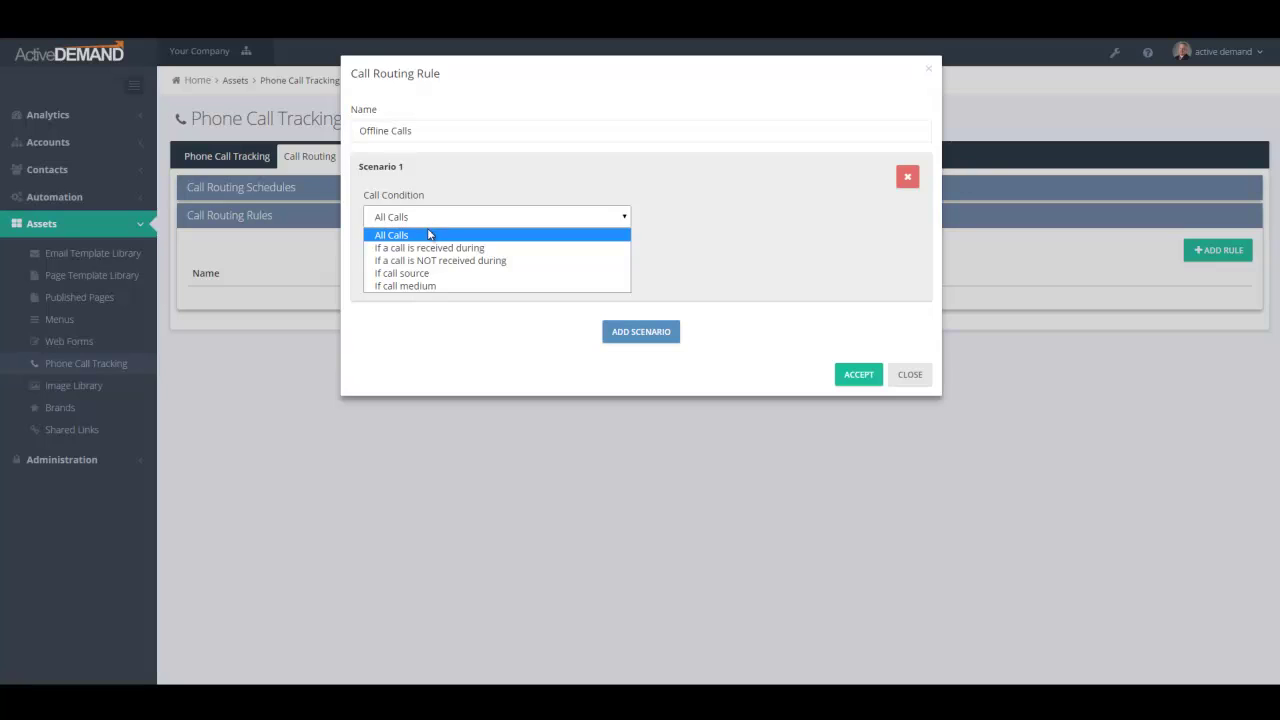
{"action": "left_click", "coordinate": [432, 247]}
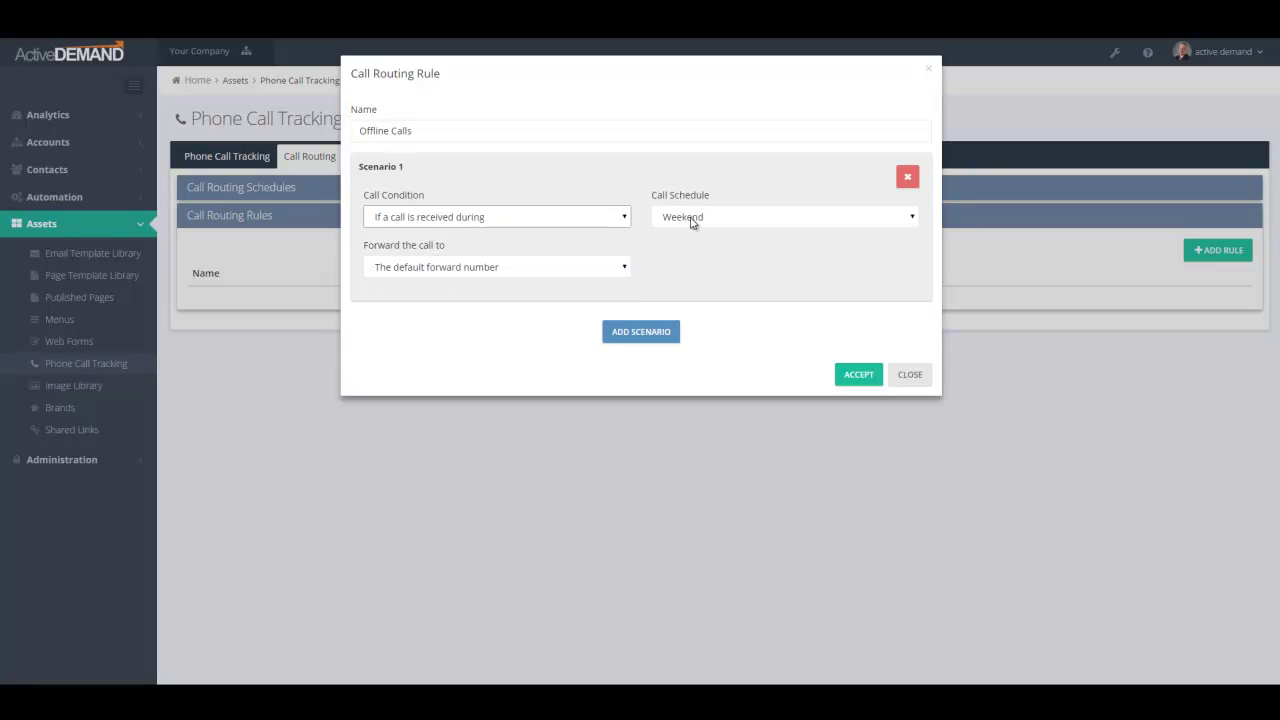
{"action": "left_click", "coordinate": [460, 272]}
{"action": "left_click", "coordinate": [438, 311]}
{"action": "left_click", "coordinate": [711, 274]}
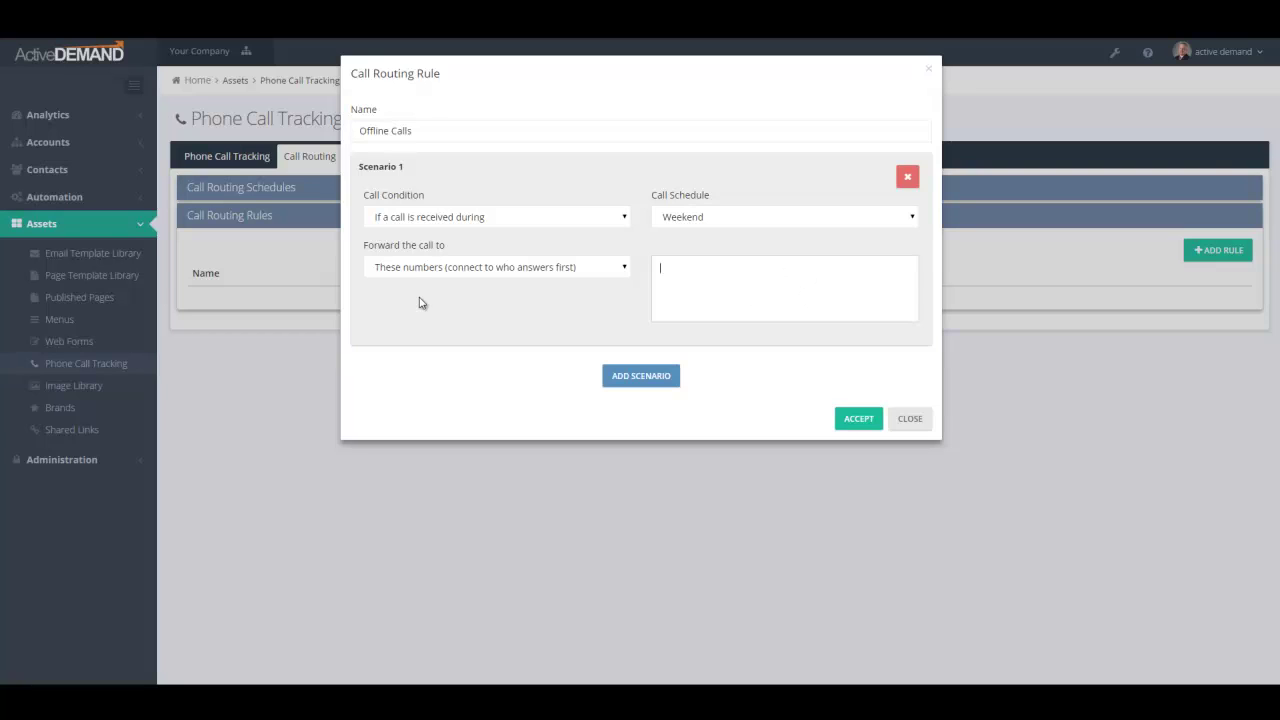
{"action": "left_click", "coordinate": [723, 217]}
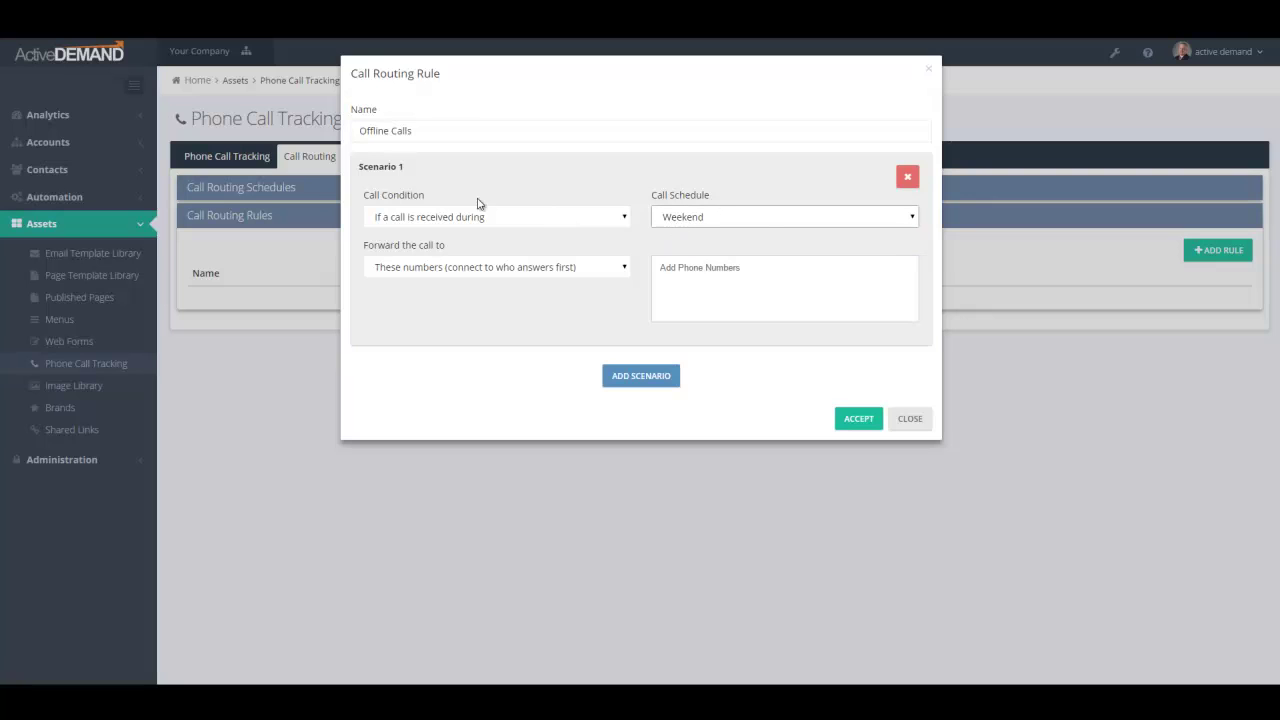
- Try the "If a call is NOT received during" condition on Scenario 1 and restore "If a call is received during"
{"action": "left_click", "coordinate": [534, 219]}
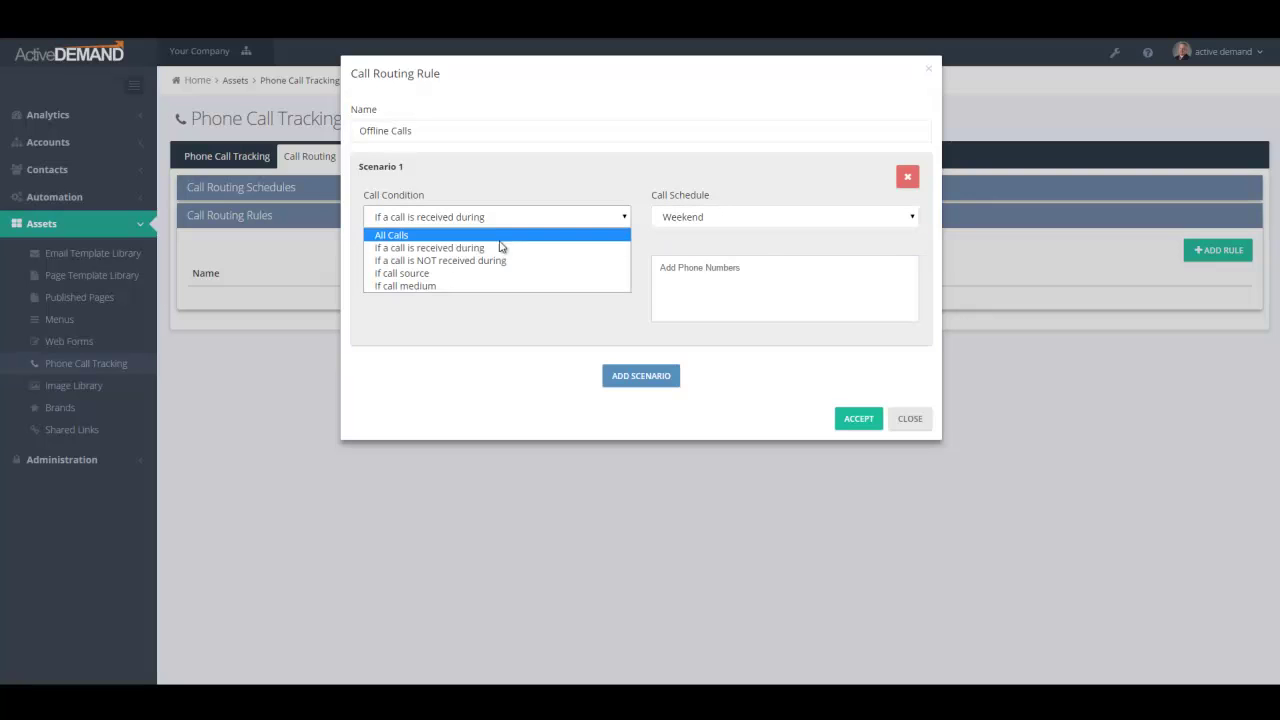
{"action": "left_click", "coordinate": [491, 263]}
{"action": "left_click", "coordinate": [500, 218]}
{"action": "left_click", "coordinate": [478, 246]}
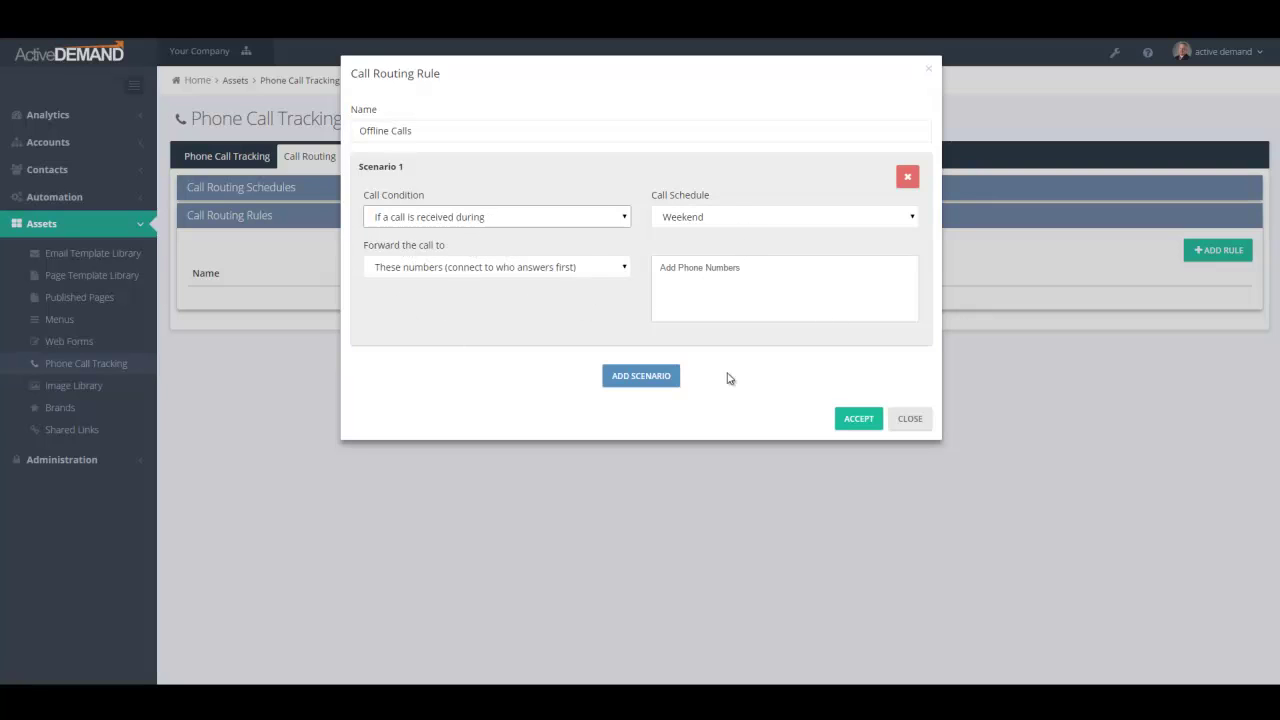
- Add a second scenario to the rule and move it above the Weekend scenario
{"action": "left_click", "coordinate": [630, 380]}
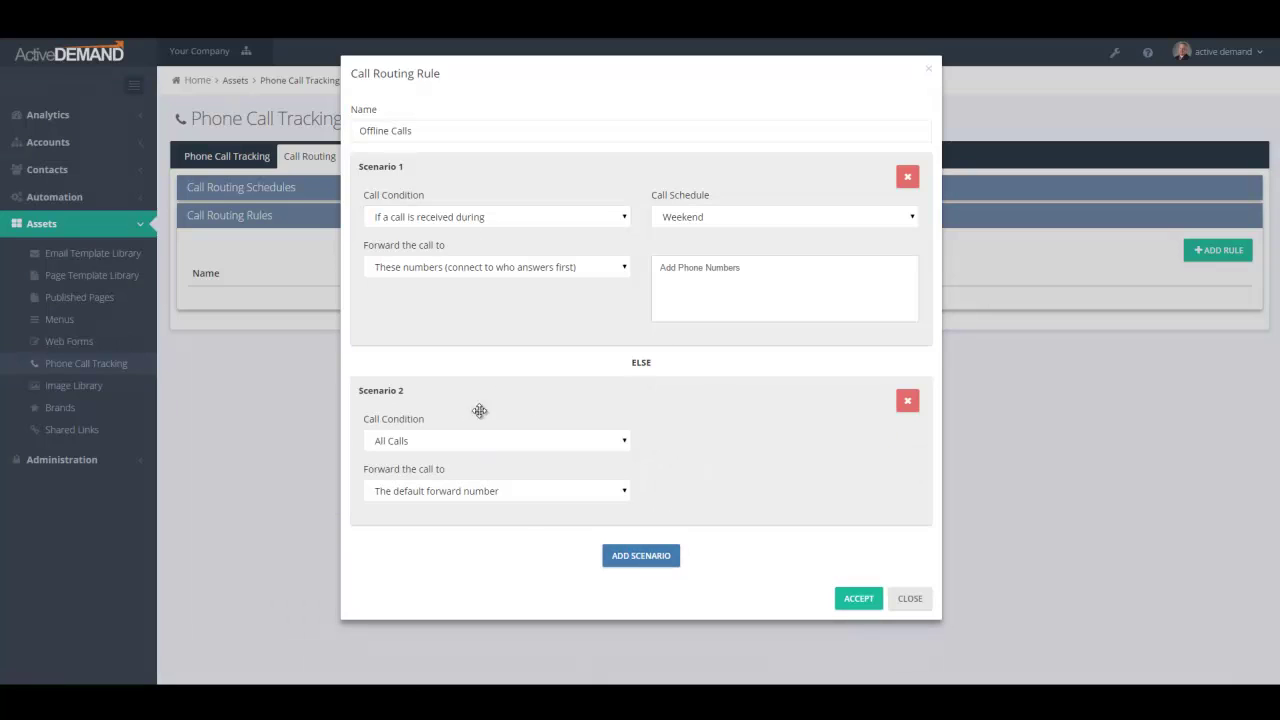
{"action": "left_click_drag", "start_coordinate": [688, 394], "coordinate": [640, 240]}
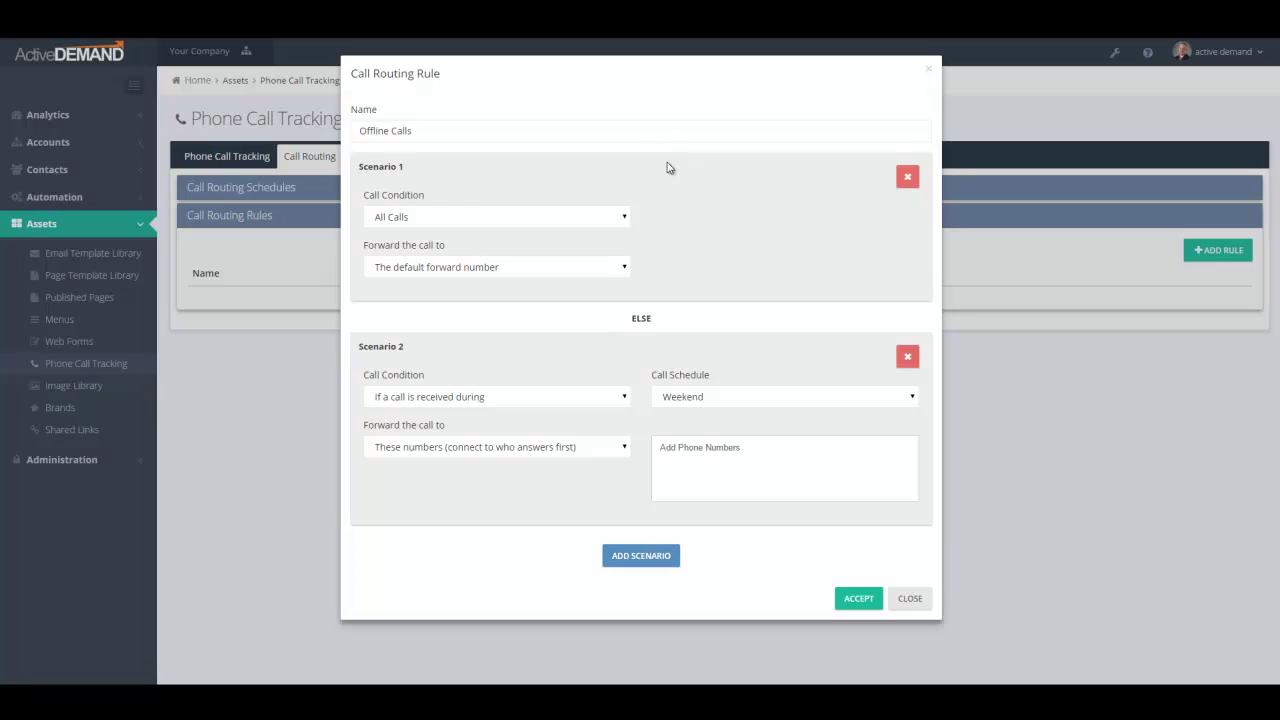
- Try the "If call source" condition on Scenario 1 with Google as the source
{"action": "left_click_drag", "start_coordinate": [671, 175], "coordinate": [680, 309]}
{"action": "left_click", "coordinate": [492, 222]}
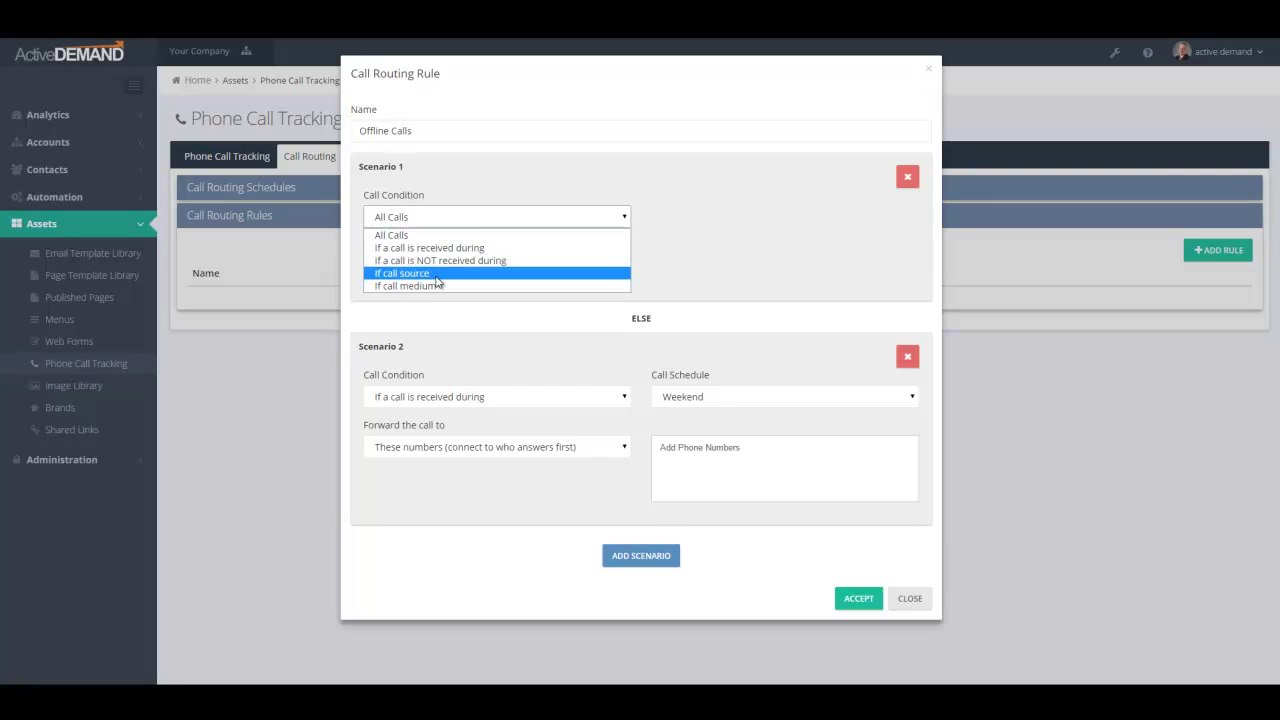
{"action": "left_click", "coordinate": [555, 270]}
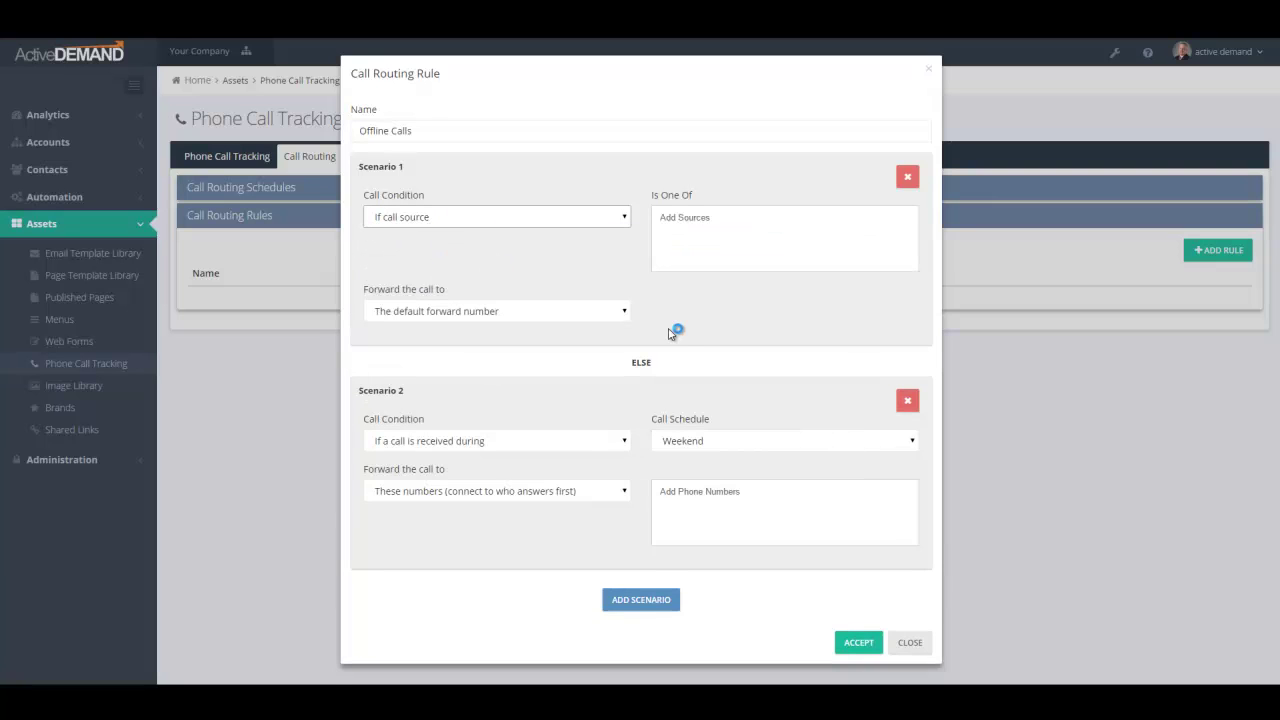
{"action": "left_click", "coordinate": [705, 245]}
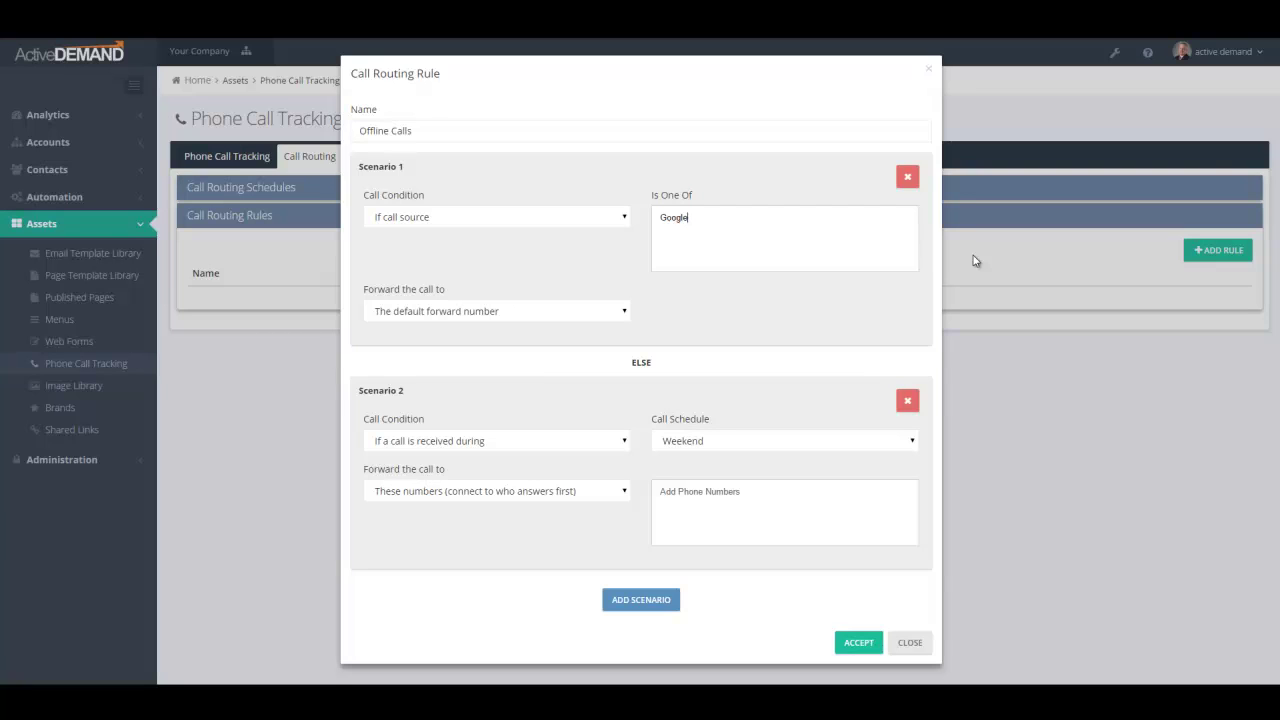
- Change Scenario 1's call condition to "If call medium" and save the Offline Calls routing rule
{"action": "left_click", "coordinate": [528, 220]}
{"action": "left_click", "coordinate": [449, 286]}
{"action": "left_click", "coordinate": [715, 216]}
{"action": "left_click", "coordinate": [849, 643]}
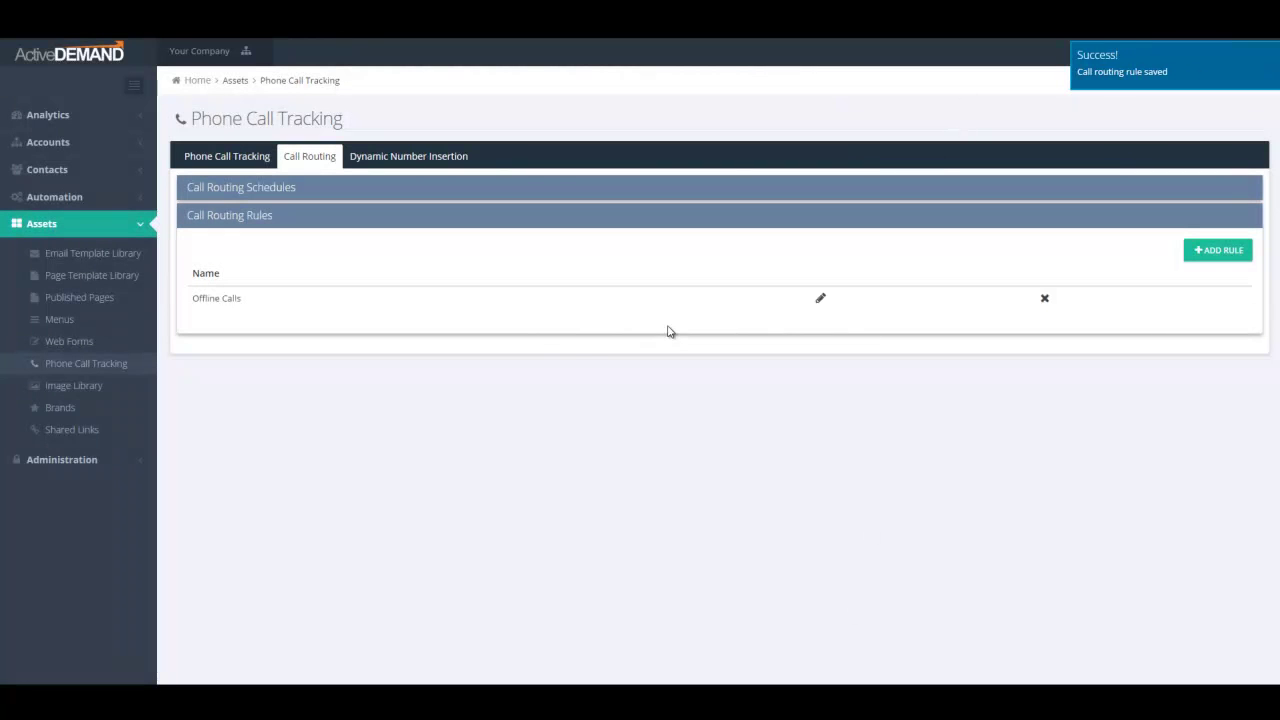
- Open the first tracked number for editing and try the Offline Calls routing rule on it
{"action": "left_click", "coordinate": [263, 160]}
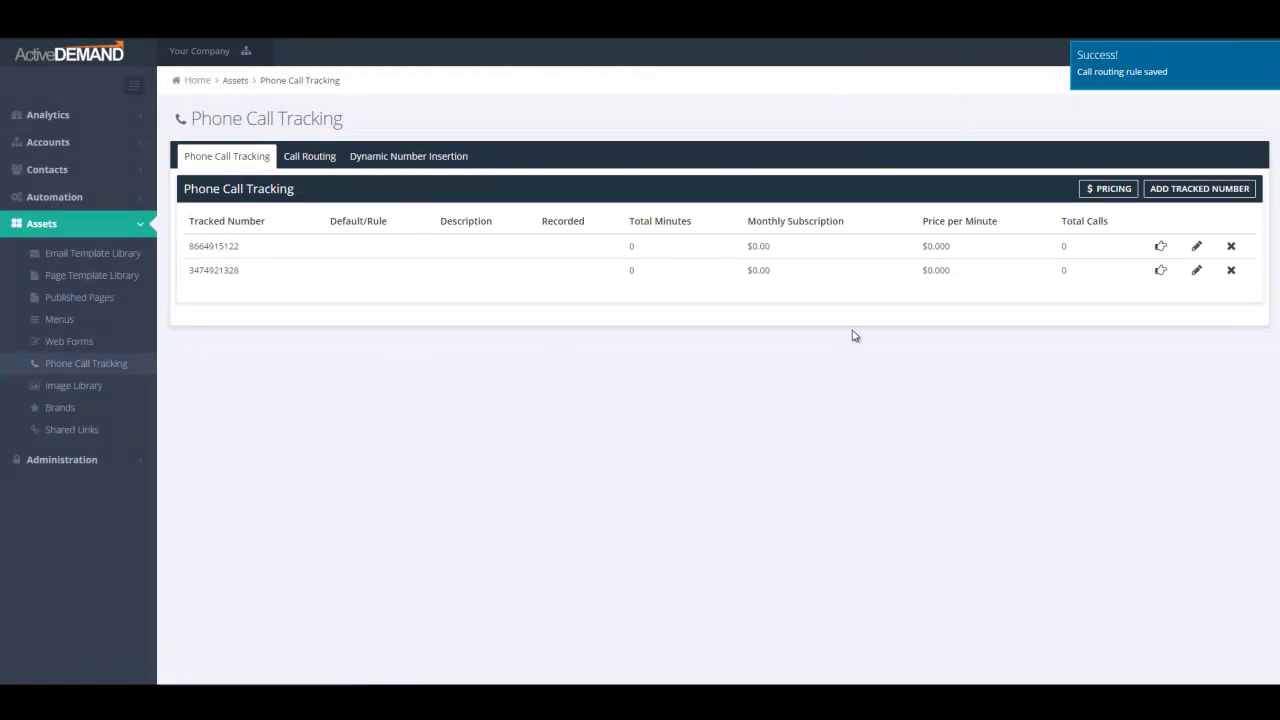
{"action": "left_click", "coordinate": [1196, 250]}
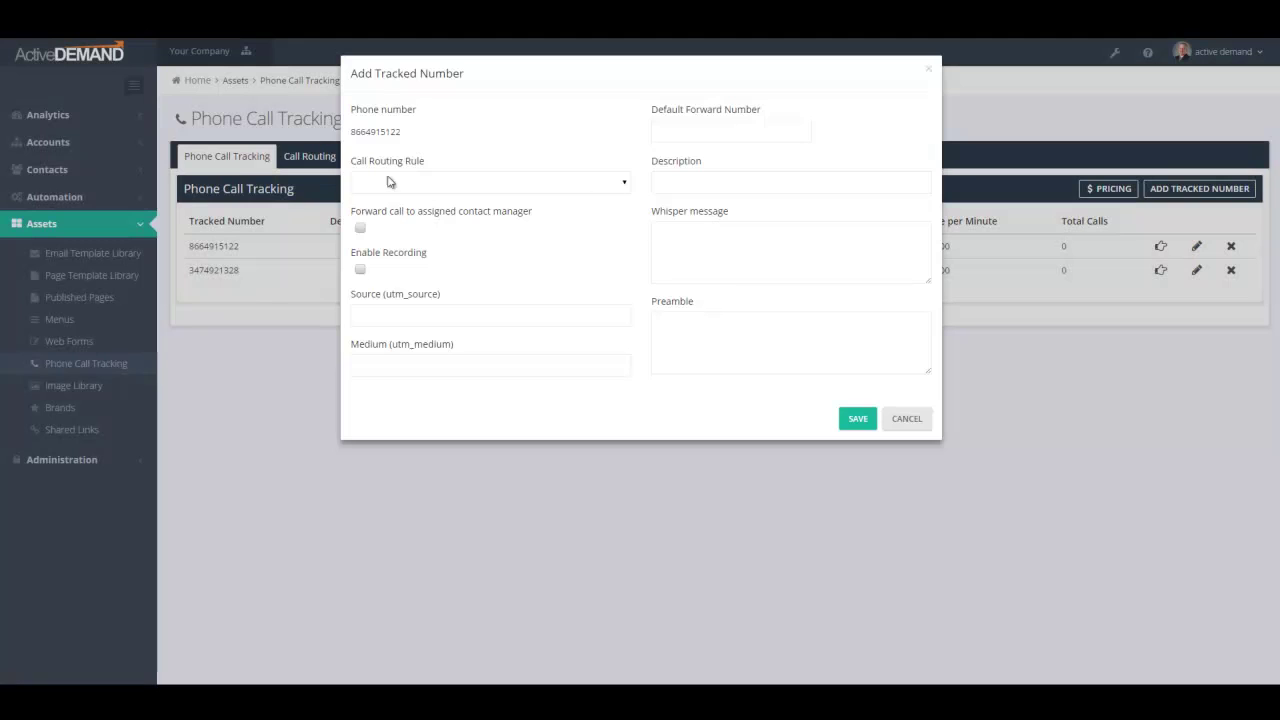
{"action": "left_click", "coordinate": [429, 185]}
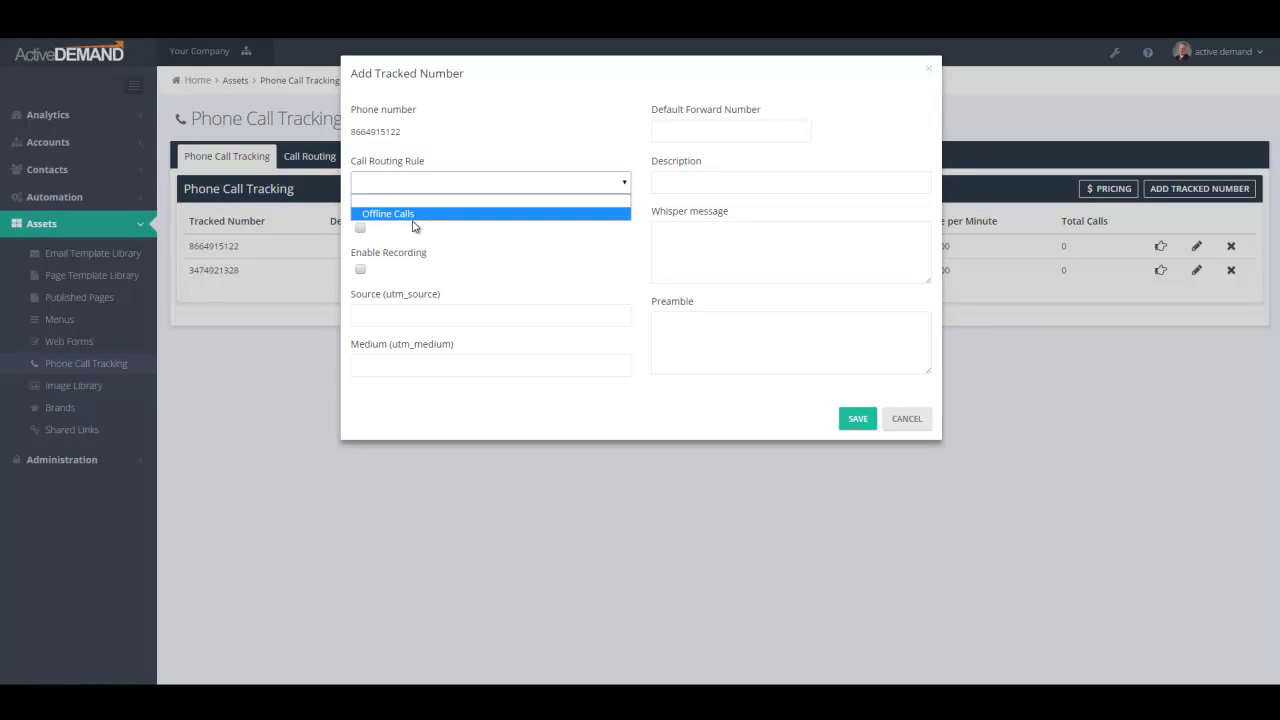
{"action": "left_click", "coordinate": [410, 215]}
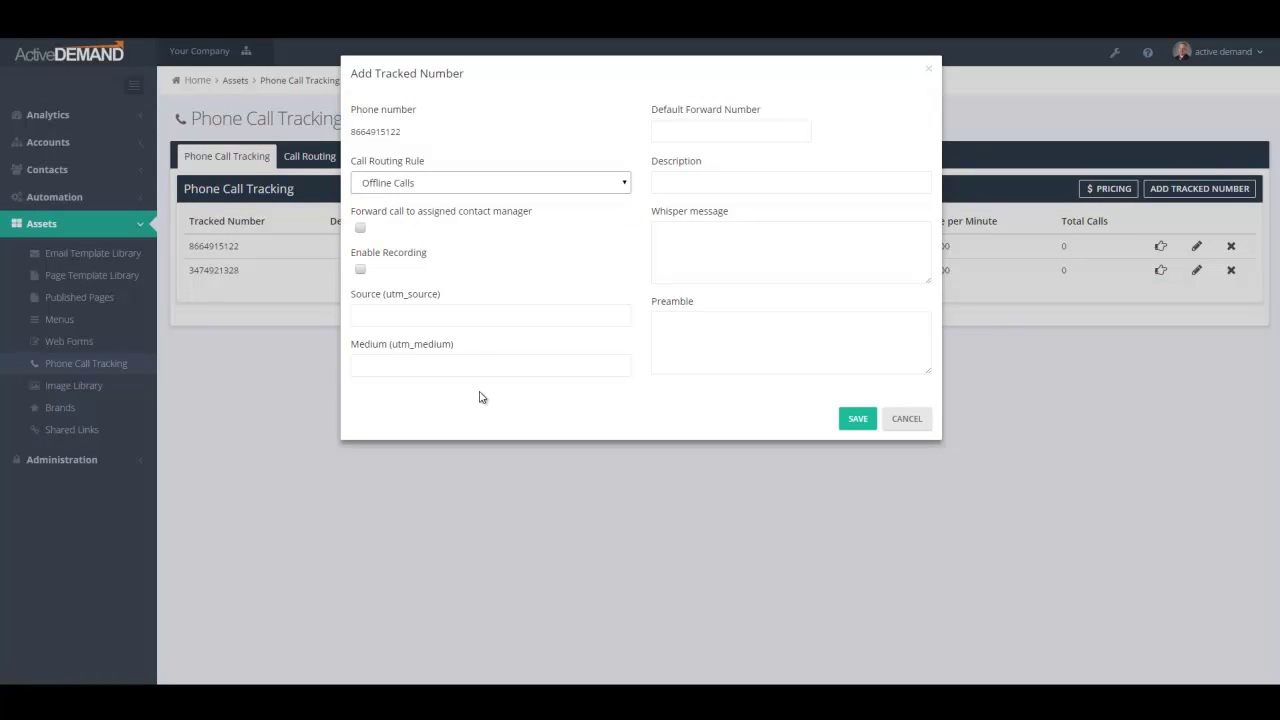
- Enter a default forward number, enable forwarding to the assigned contact manager, and cancel the edit of the tracked number
{"action": "left_click", "coordinate": [711, 122]}
{"action": "type", "text": "4035551212"}
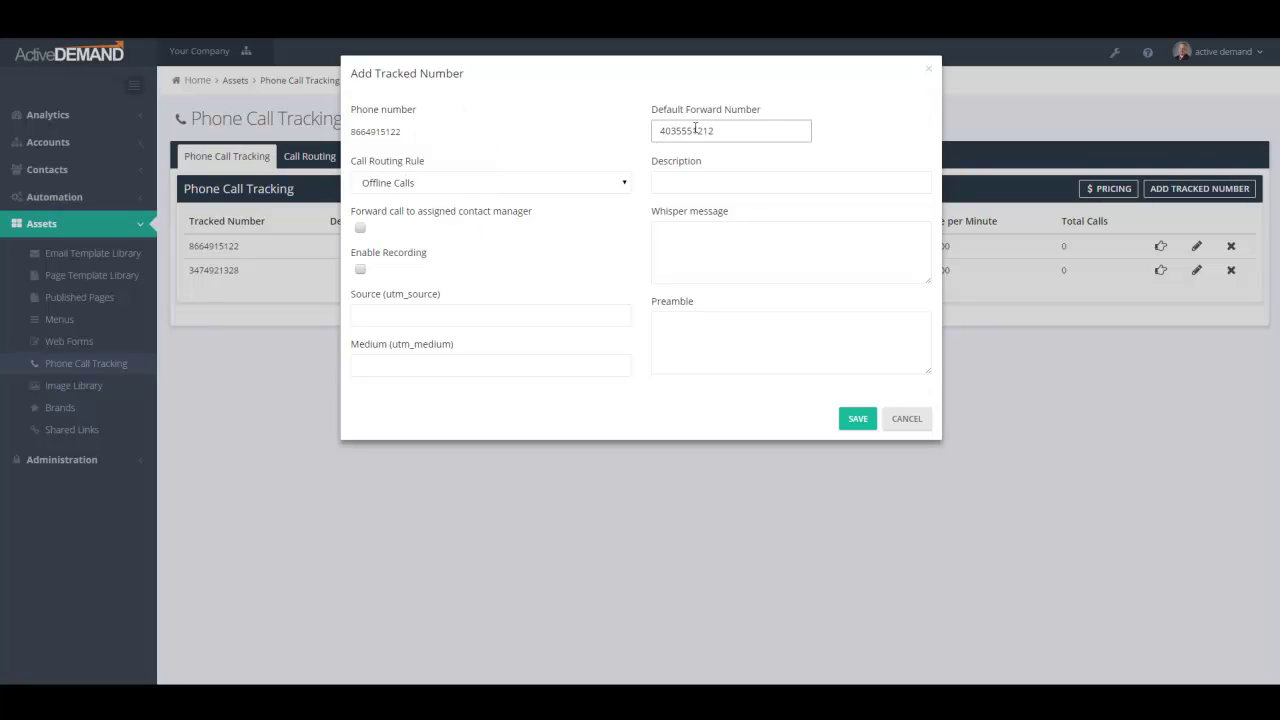
{"action": "left_click", "coordinate": [360, 228]}
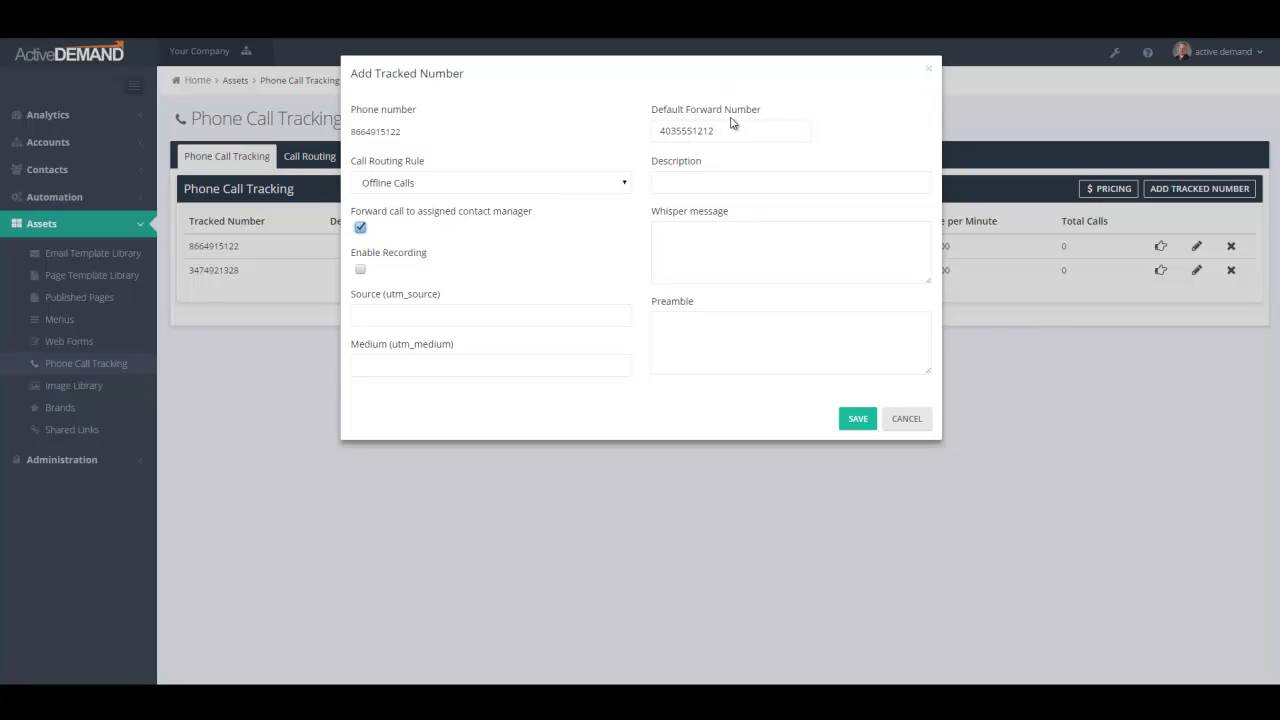
{"action": "left_click_drag", "start_coordinate": [655, 130], "coordinate": [729, 130]}
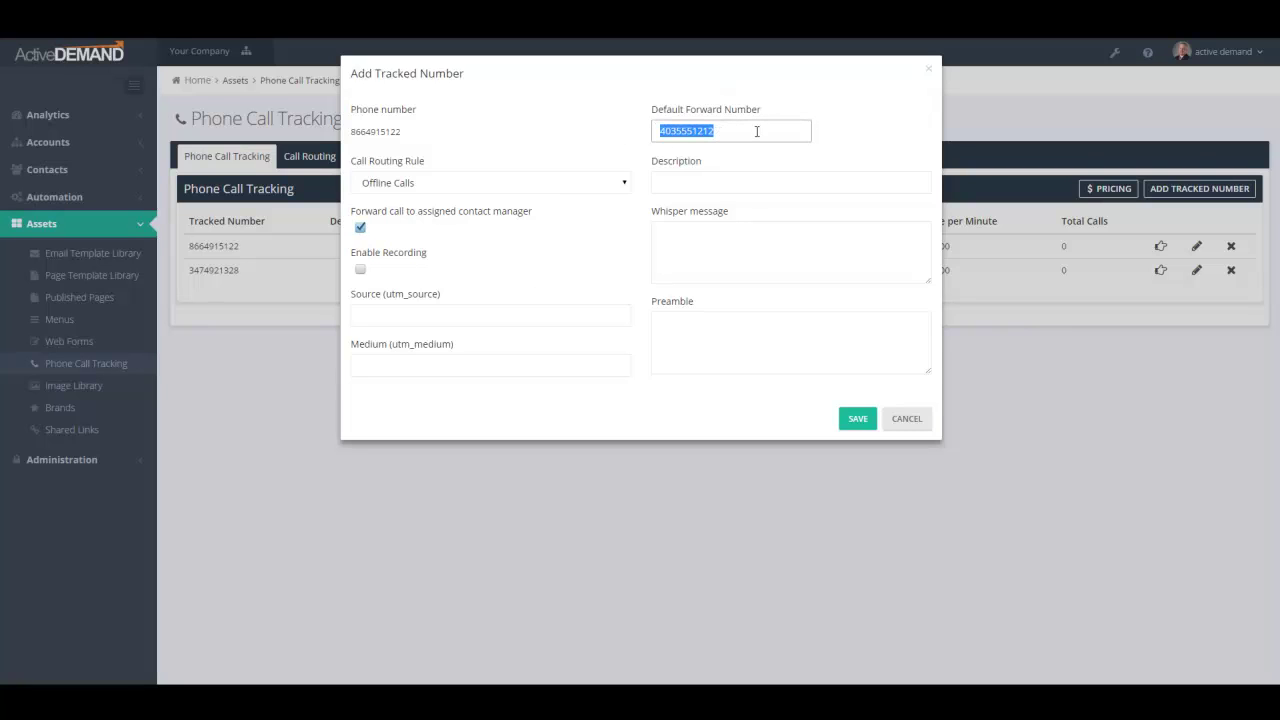
{"action": "left_click", "coordinate": [907, 421]}
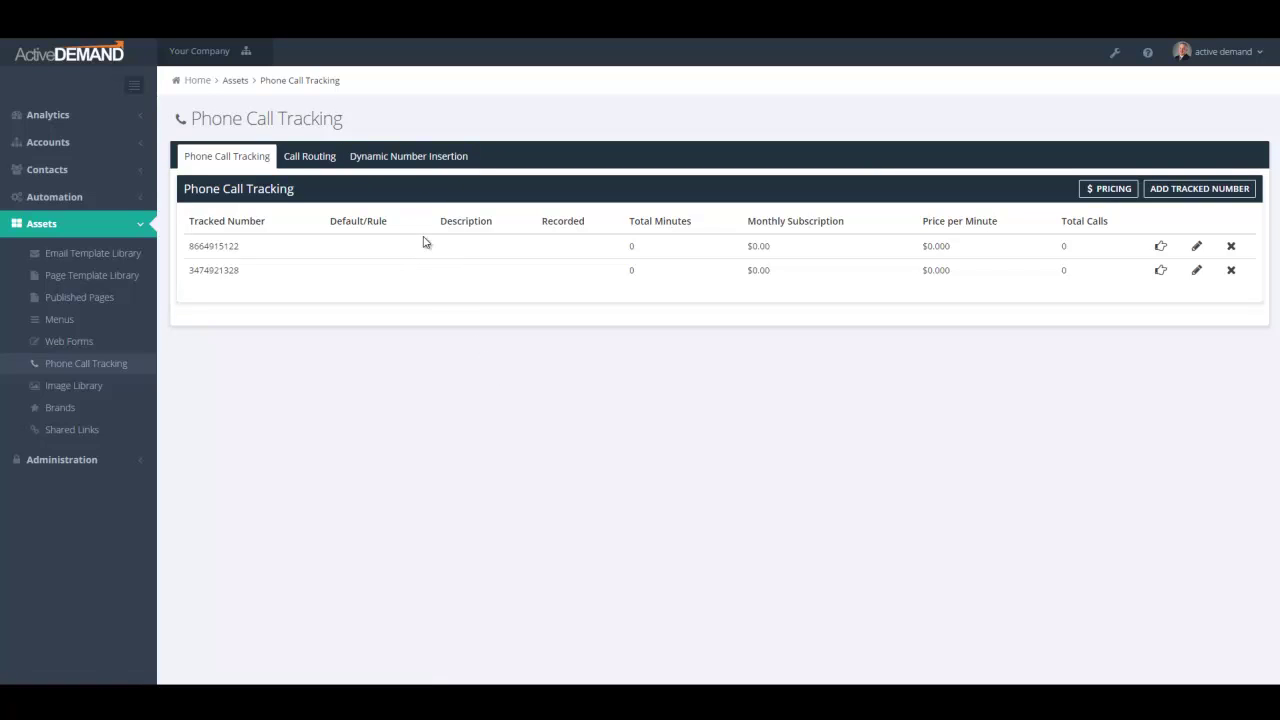
- Open the dynamic number insertion settings, then examine the call-us phone number in the ActiveDEMAND website's header
{"action": "left_click", "coordinate": [396, 161]}
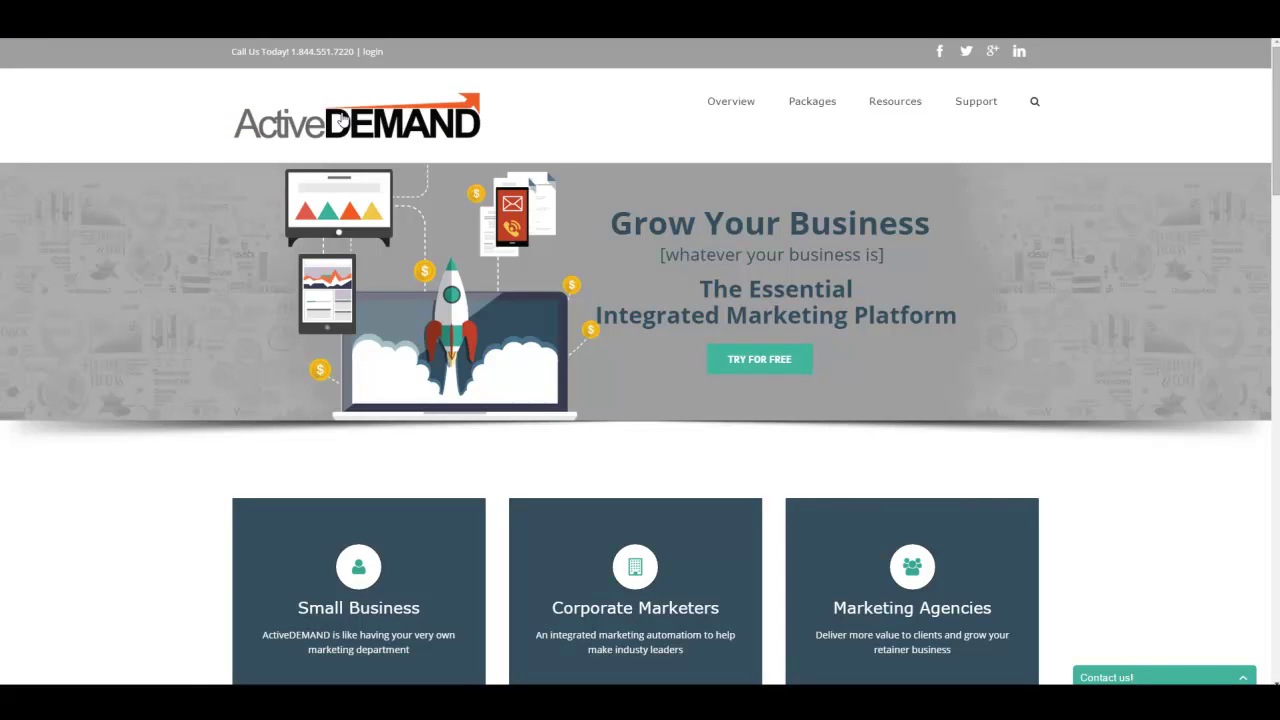
{"action": "left_click_drag", "start_coordinate": [289, 51], "coordinate": [355, 51]}
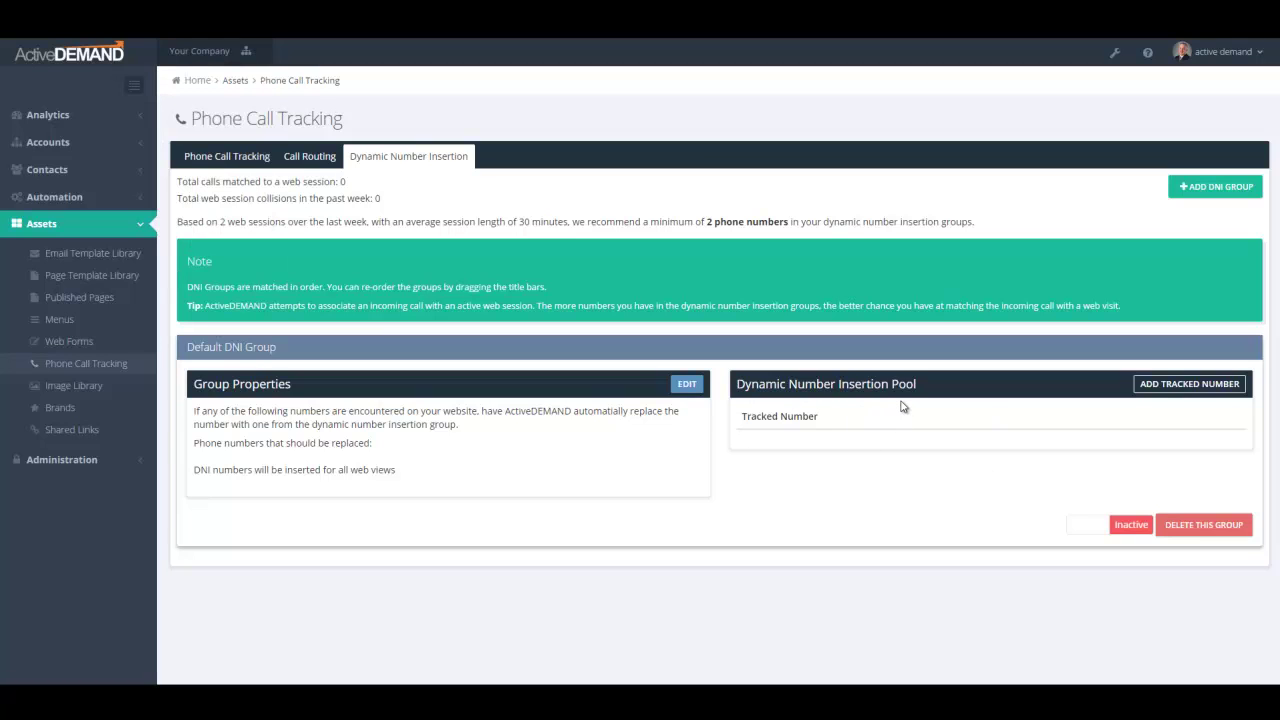
- Start creating new tracked numbers for the Default DNI Group's pool and search for Local numbers in the United States
{"action": "left_click", "coordinate": [1189, 388]}
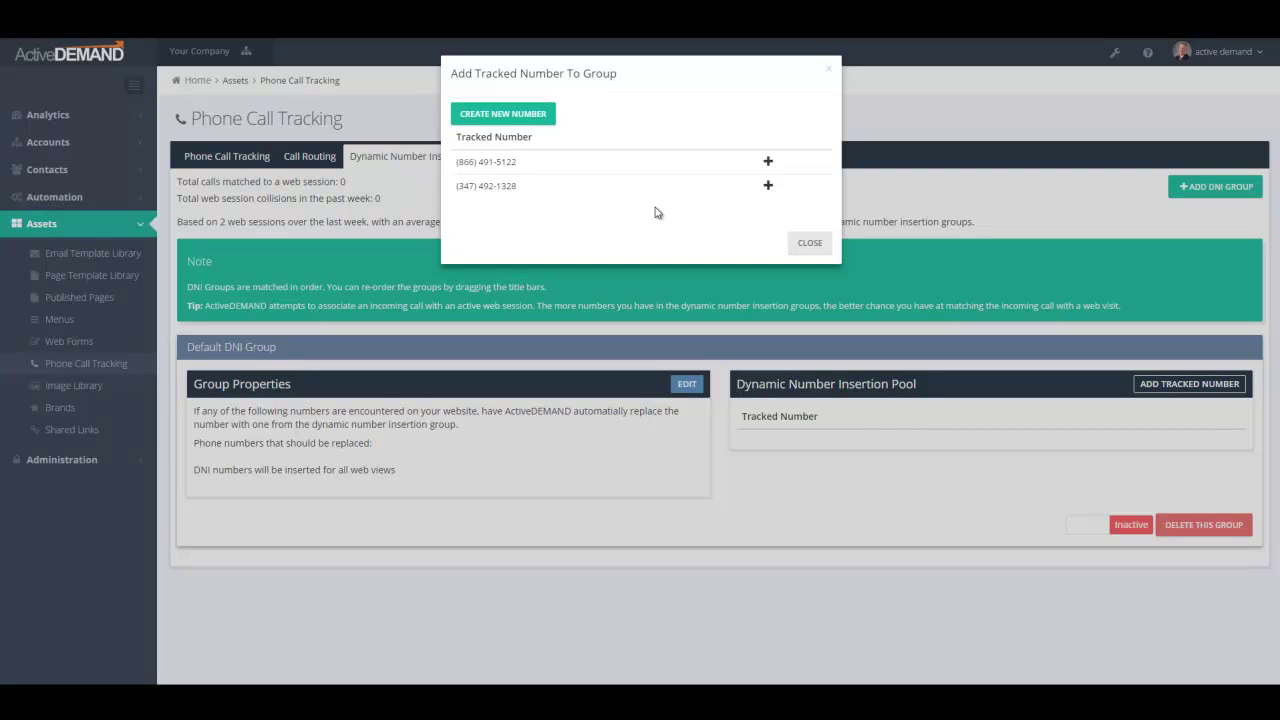
{"action": "left_click", "coordinate": [522, 125]}
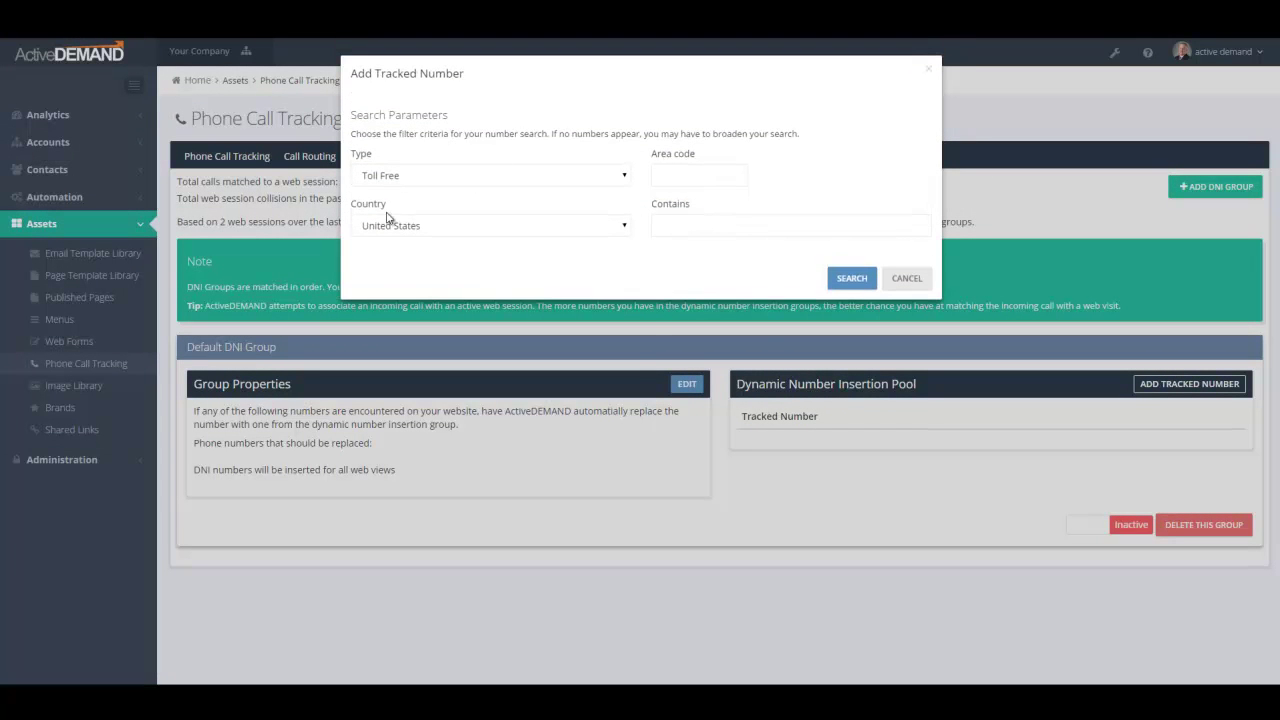
{"action": "left_click", "coordinate": [506, 178]}
{"action": "left_click", "coordinate": [449, 206]}
{"action": "left_click", "coordinate": [842, 331]}
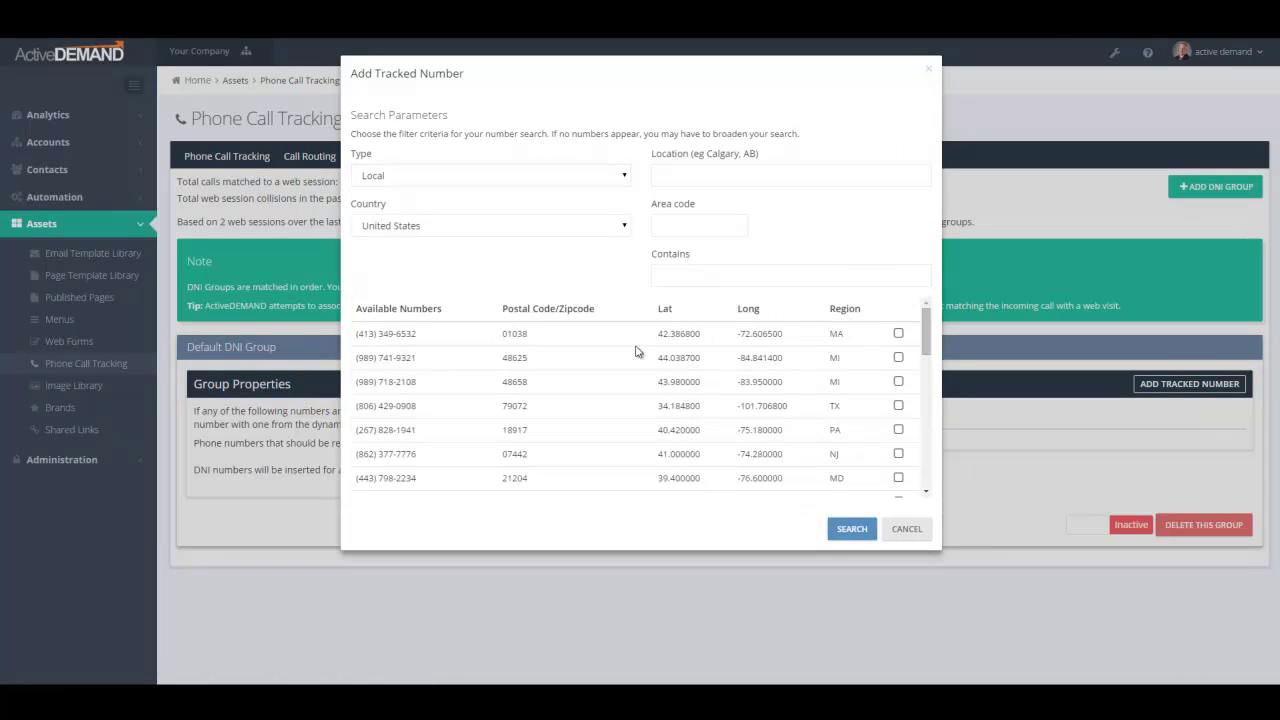
- Choose the first three available local numbers and proceed to their tracking settings
{"action": "left_click", "coordinate": [897, 334]}
{"action": "left_click", "coordinate": [897, 358]}
{"action": "left_click", "coordinate": [897, 382]}
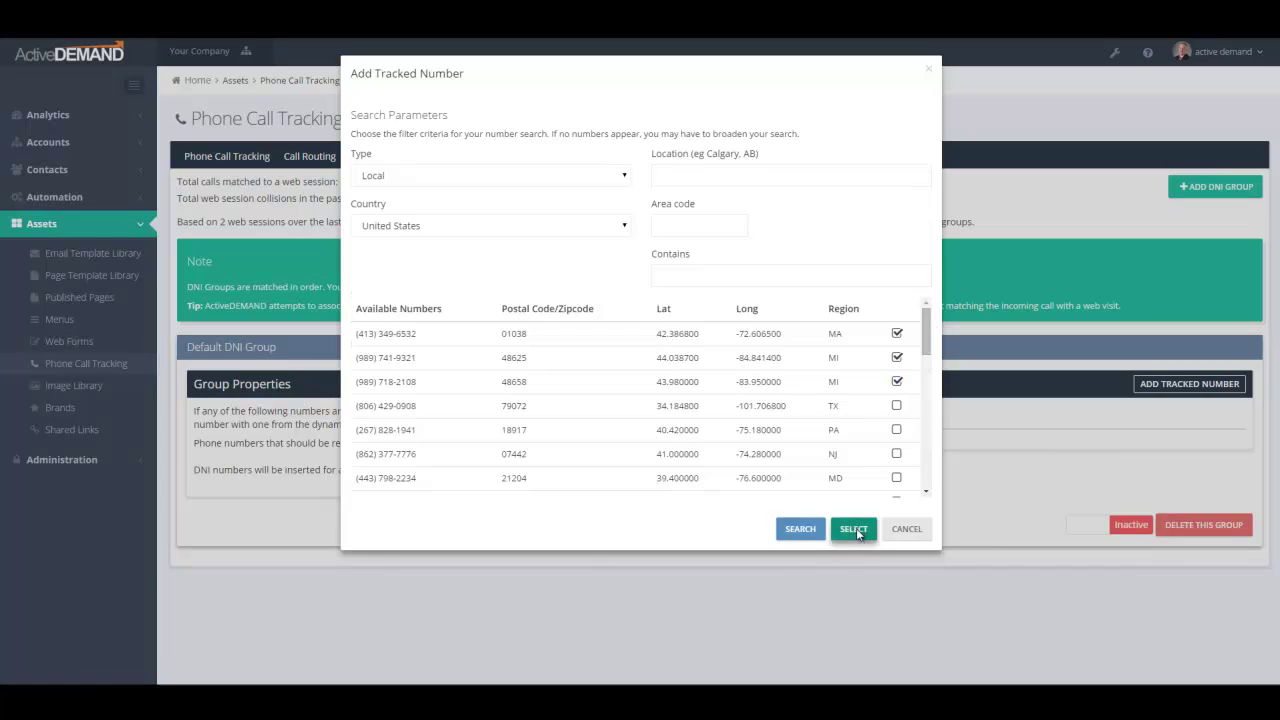
{"action": "left_click", "coordinate": [855, 530]}
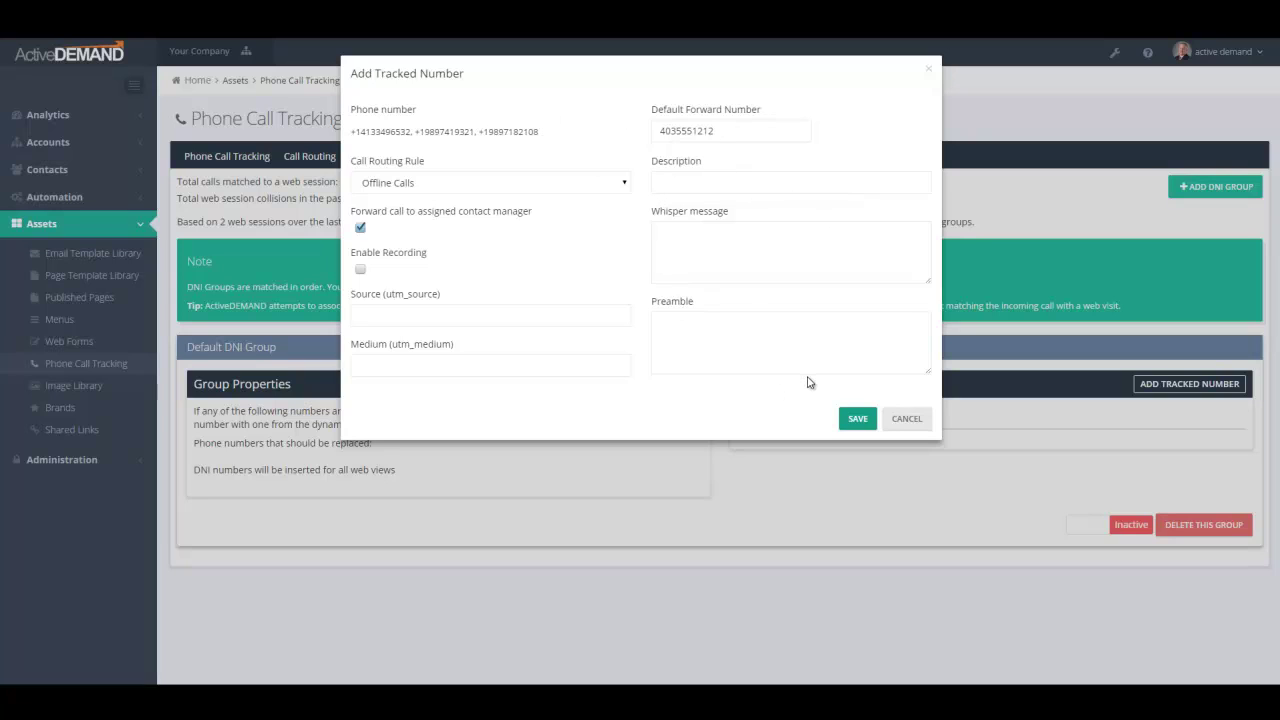
- Clear the call routing rule for the three chosen numbers and save the tracking settings
{"action": "left_click", "coordinate": [500, 180]}
{"action": "left_click", "coordinate": [480, 200]}
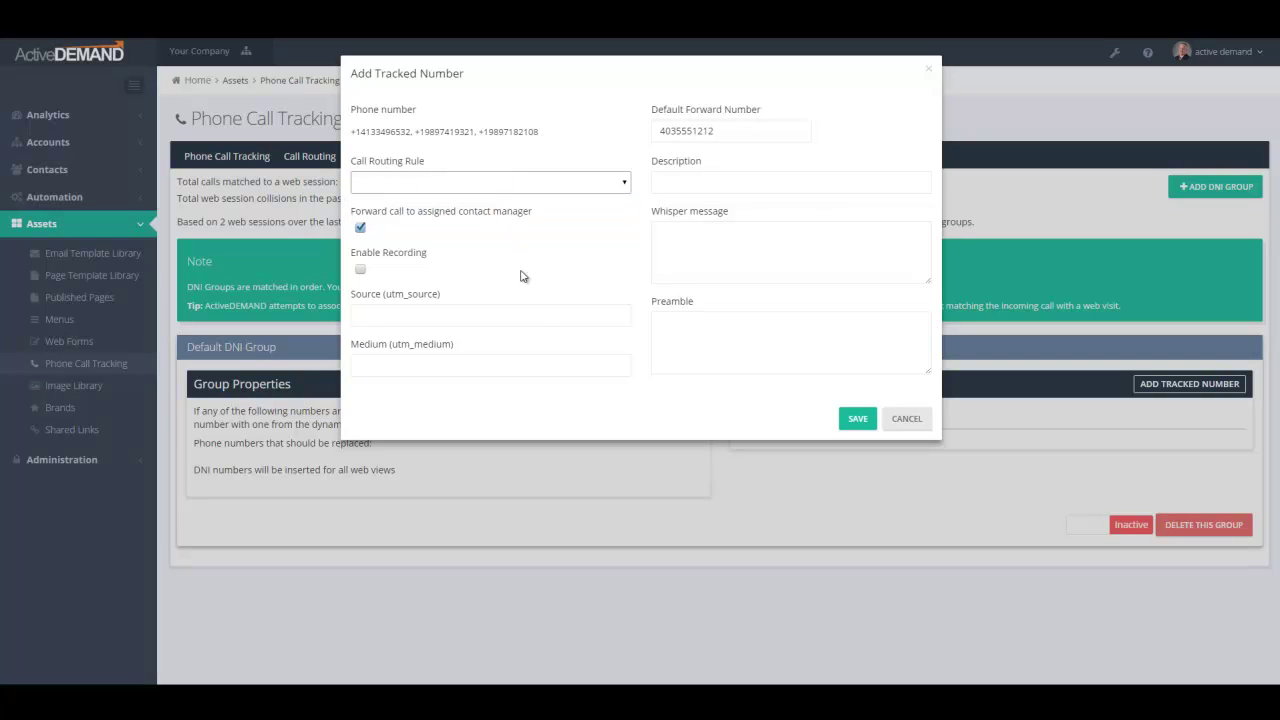
{"action": "left_click", "coordinate": [857, 419]}
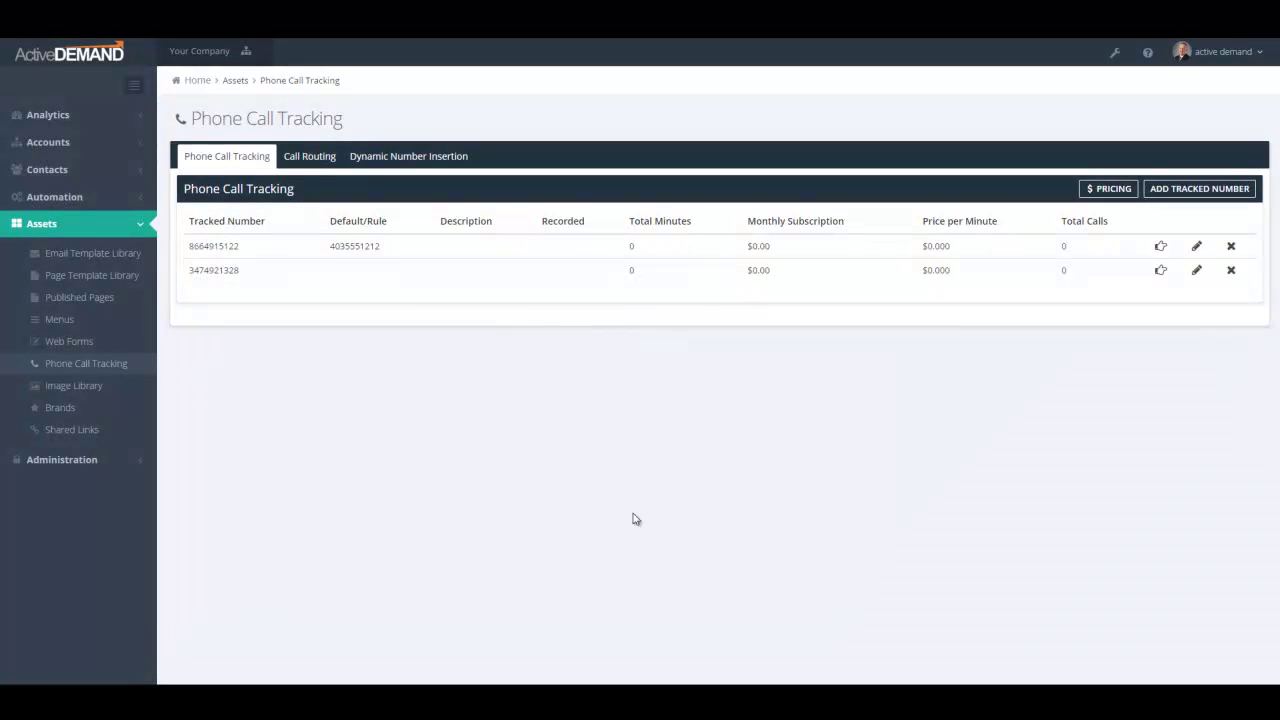
- Open the Default DNI Group's properties and look over the call routing rule choices and the numbers-to-replace field
{"action": "left_click", "coordinate": [238, 52]}
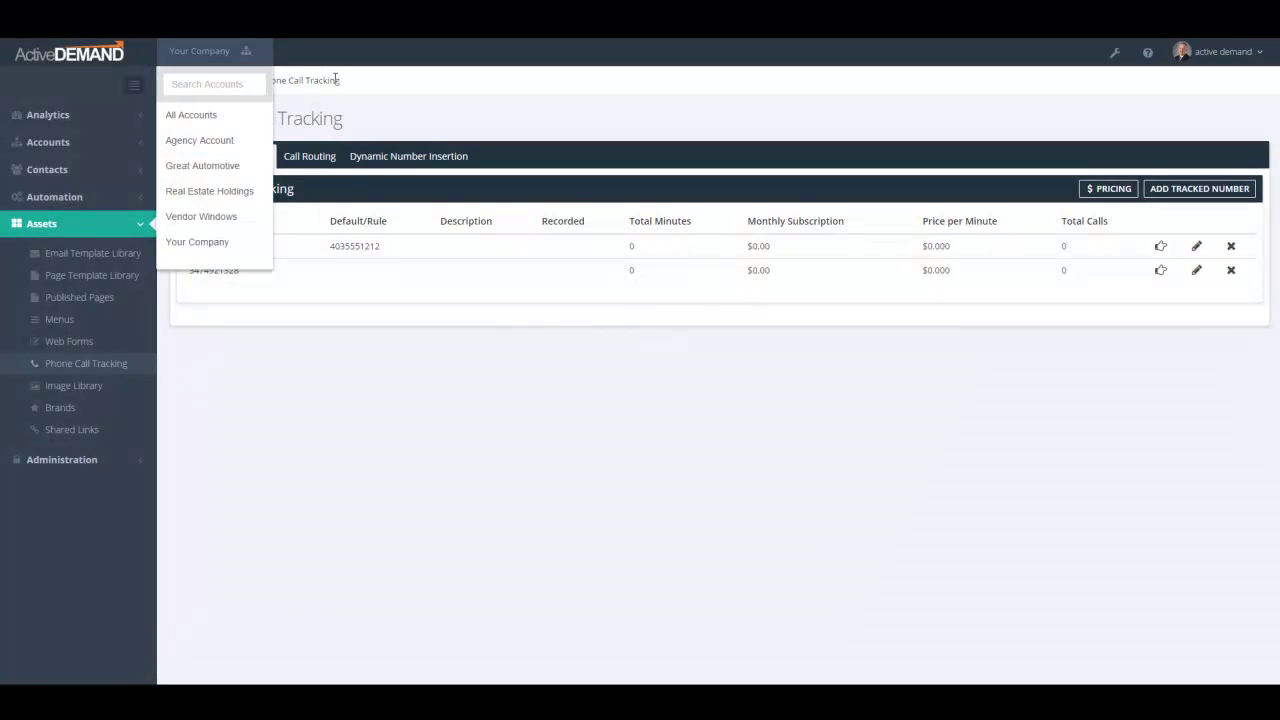
{"action": "left_click", "coordinate": [440, 158]}
{"action": "left_click", "coordinate": [686, 386]}
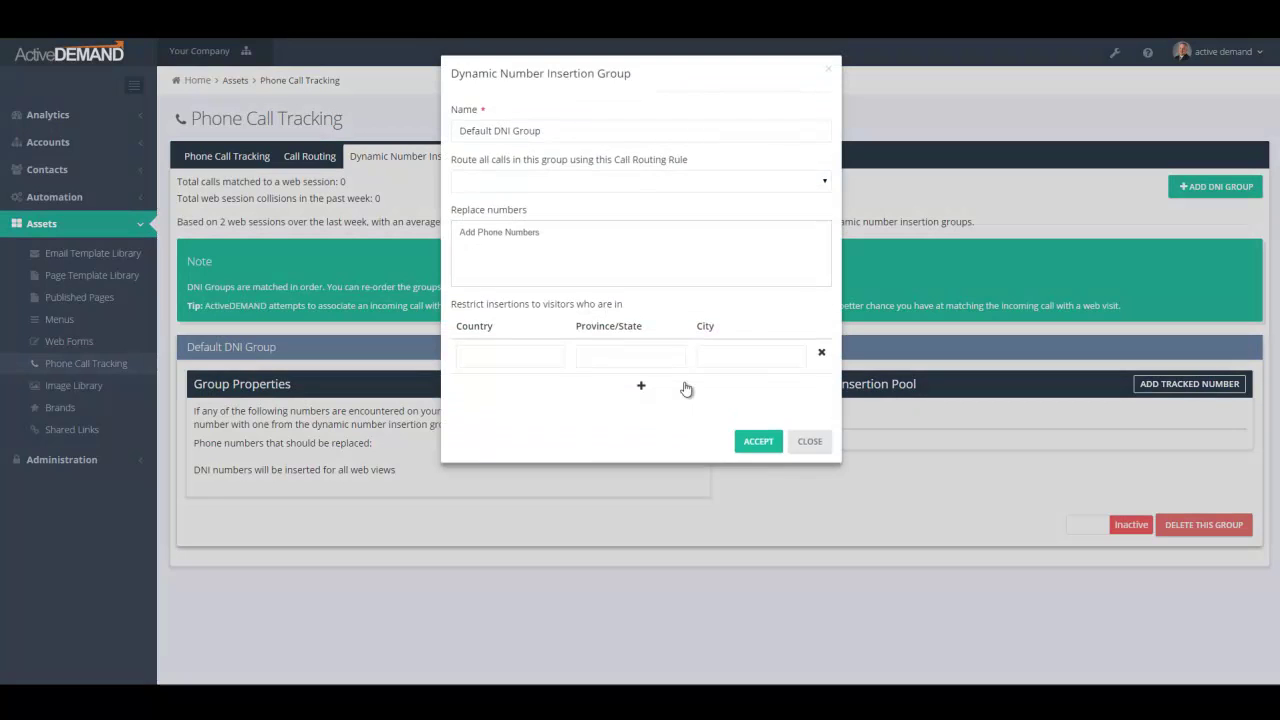
{"action": "left_click", "coordinate": [575, 187]}
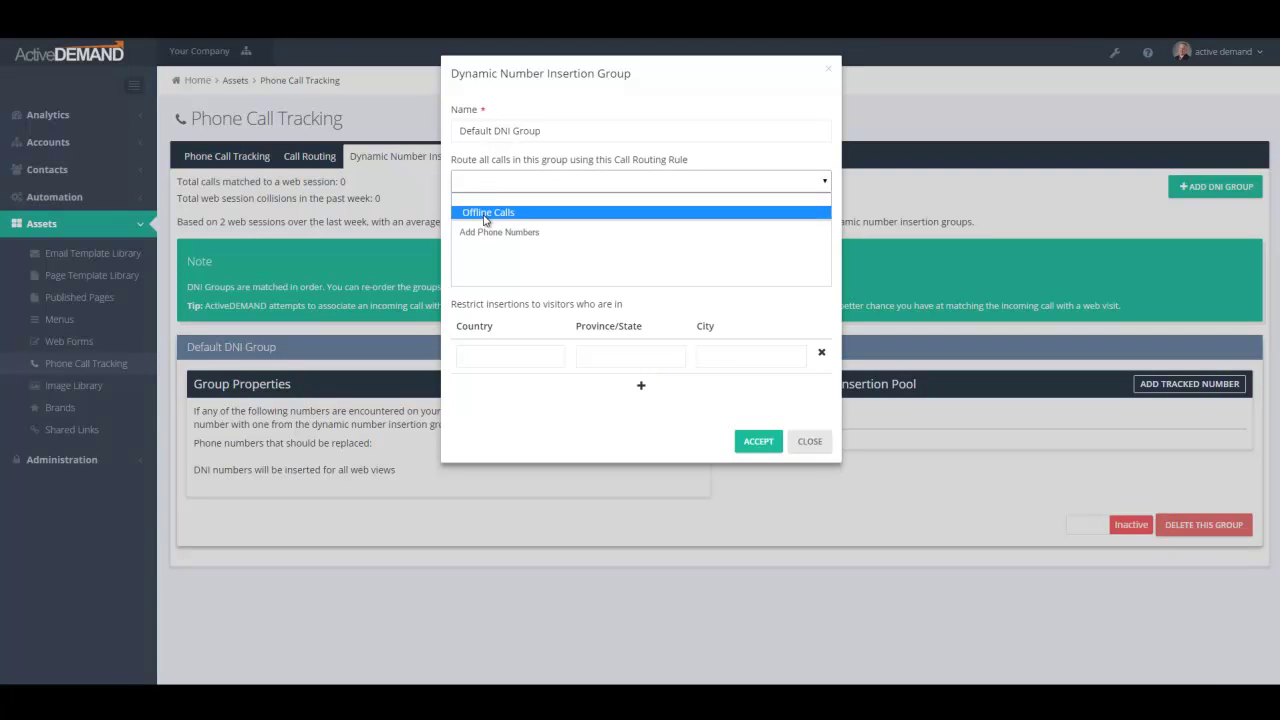
{"action": "left_click", "coordinate": [574, 86]}
{"action": "left_click", "coordinate": [477, 233]}
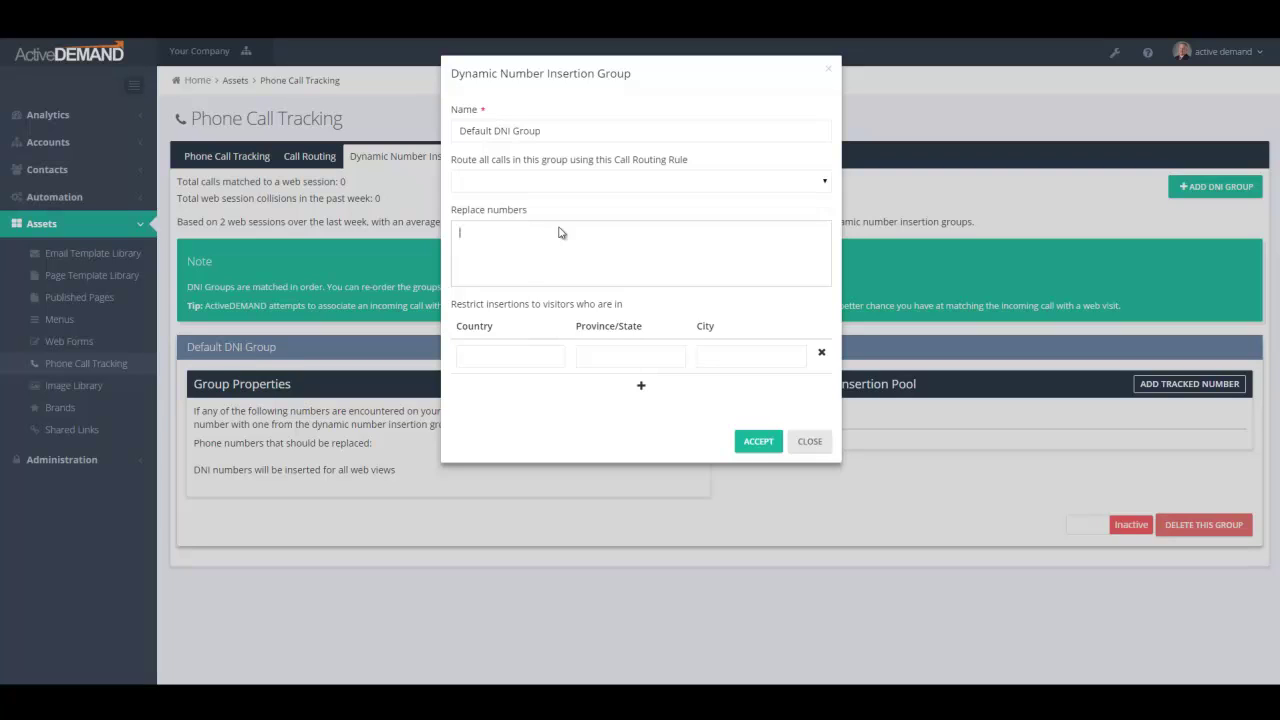
- Restrict the Default DNI Group's insertions to visitors in the city New York and accept the group settings
{"action": "left_click", "coordinate": [519, 356]}
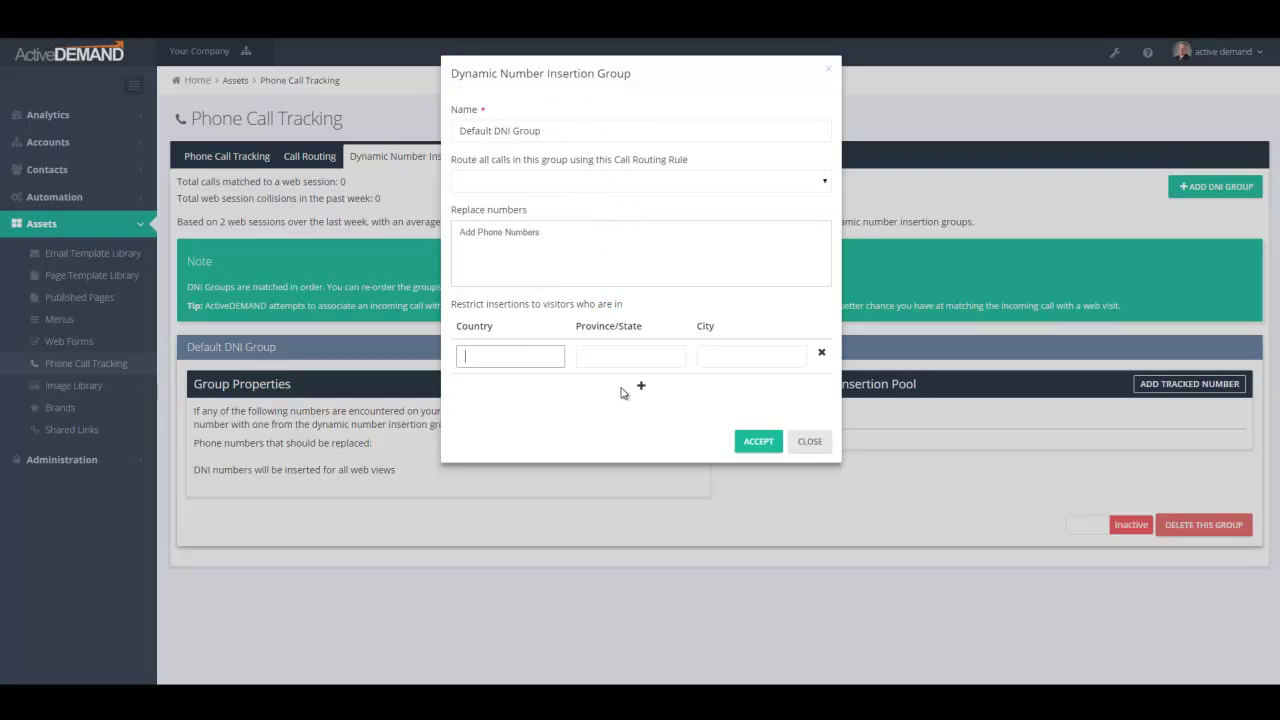
{"action": "left_click", "coordinate": [740, 355]}
{"action": "type", "text": "New York"}
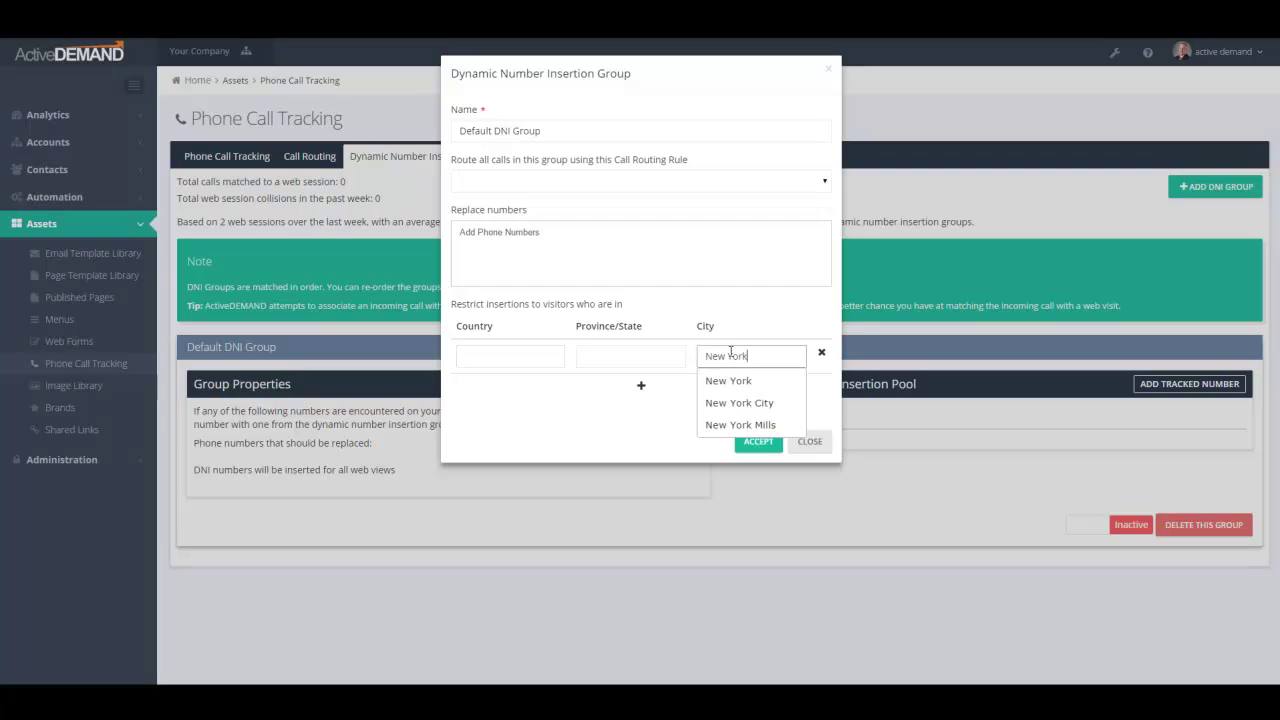
{"action": "left_click", "coordinate": [735, 390]}
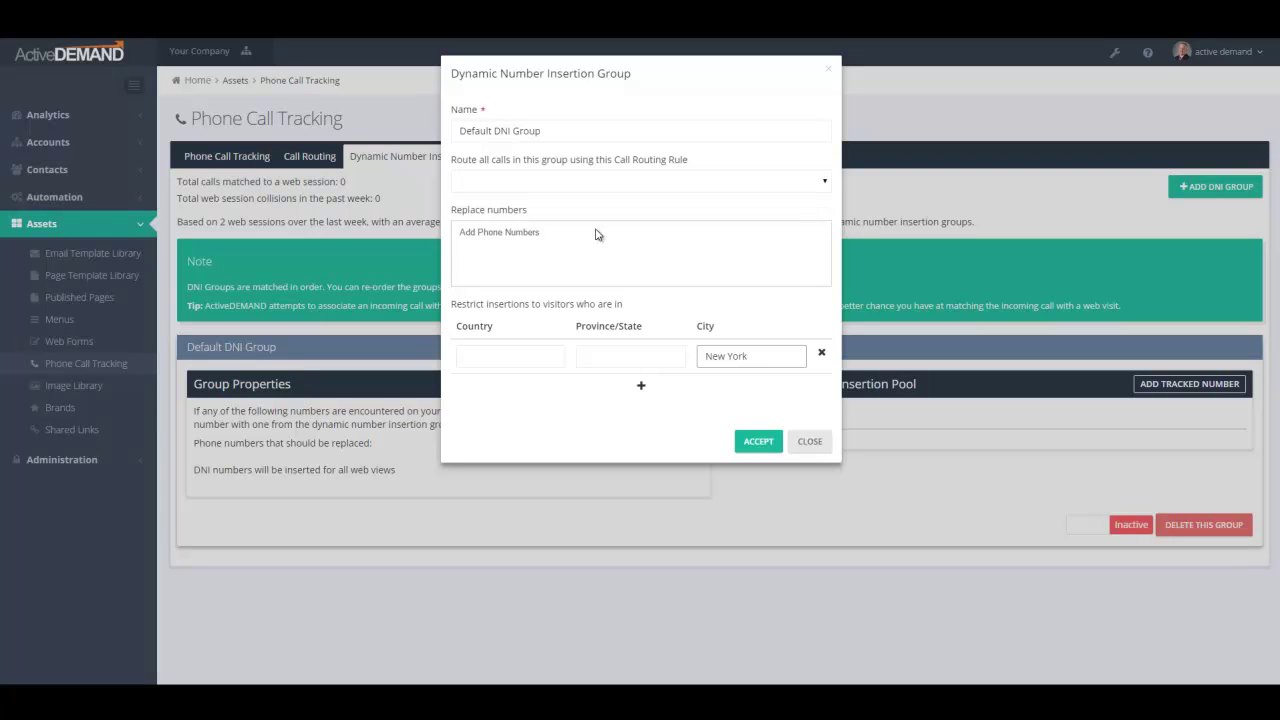
{"action": "left_click", "coordinate": [762, 441]}
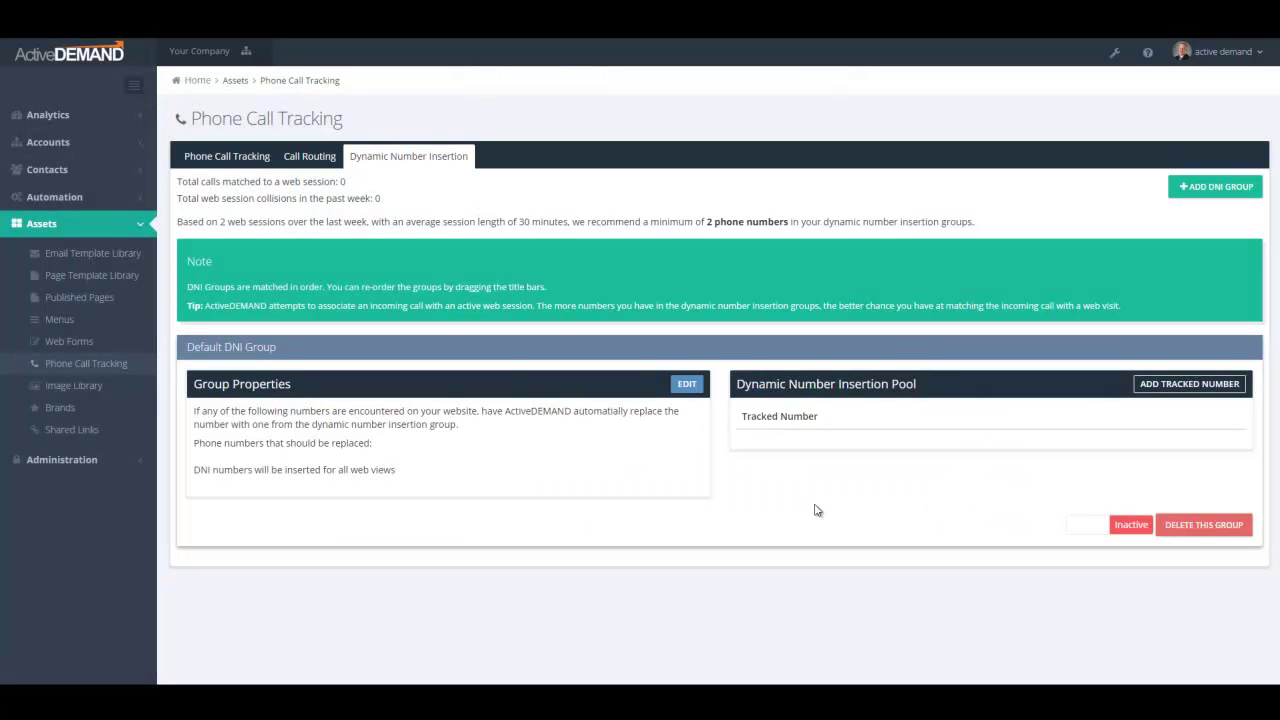